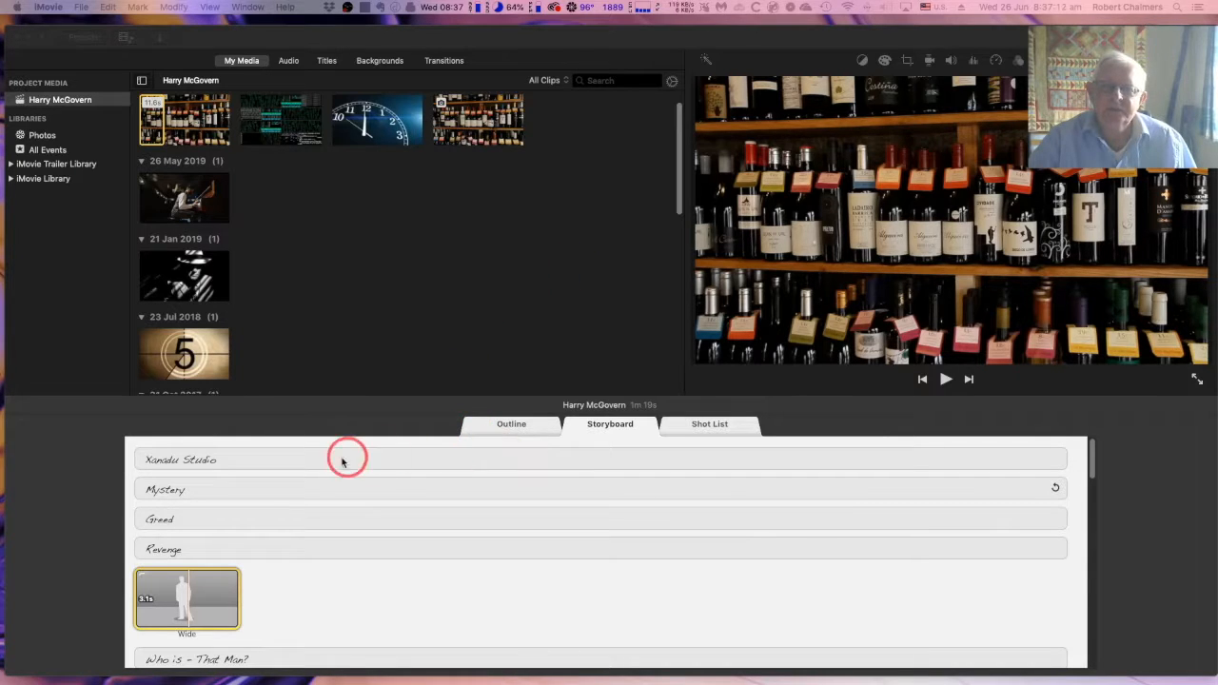
Review the trailer storyboard's title lines and placeholder shots from Xanadu Studio down to the Deadliest Acquaintance section
scroll(351, 506, "down", 1)
scroll(351, 504, "down", 5)
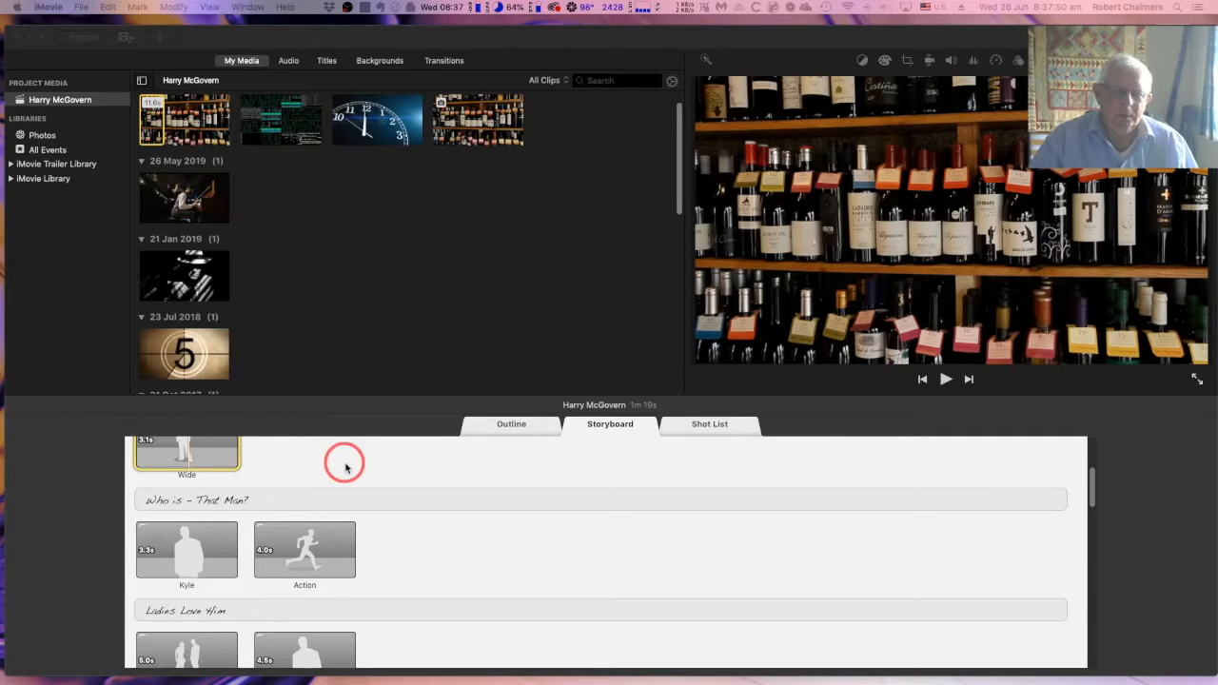
scroll(344, 465, "up", 3)
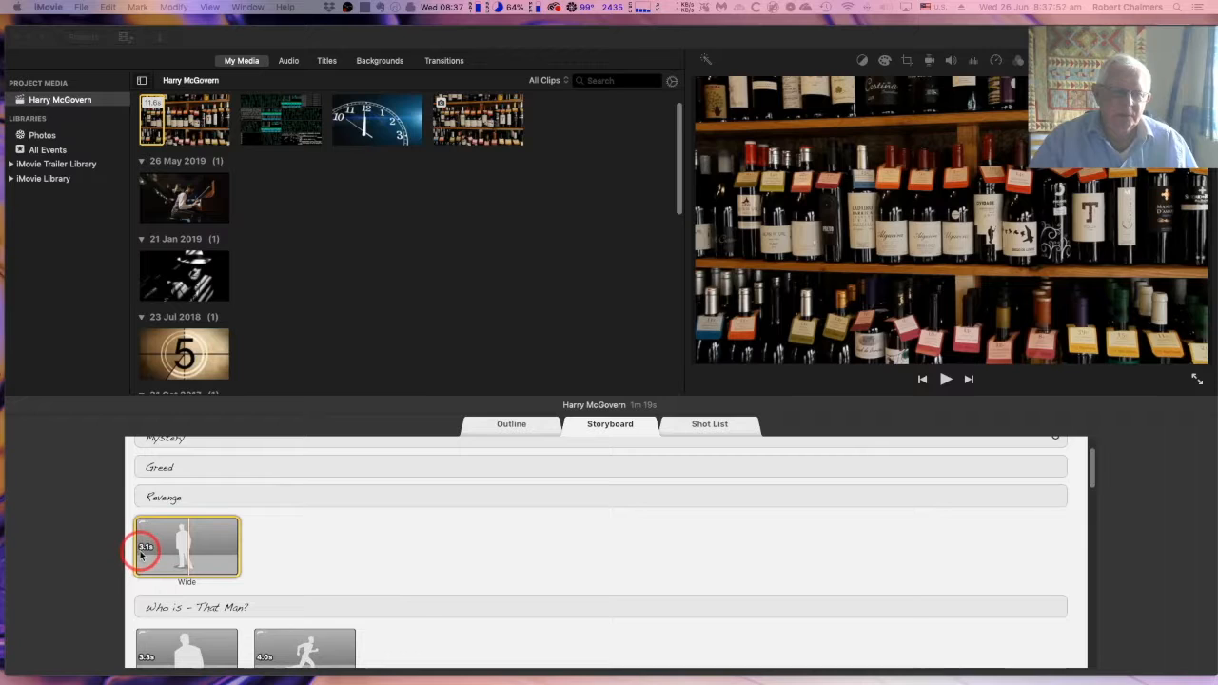
scroll(191, 563, "down", 2)
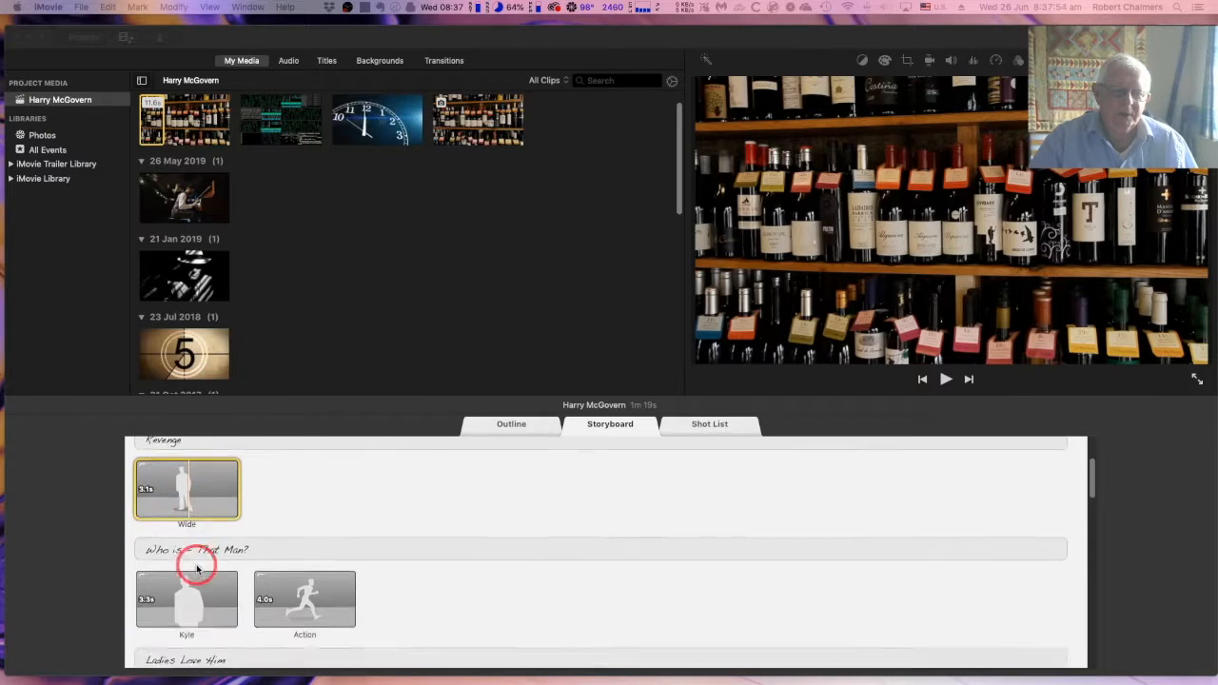
scroll(195, 566, "down", 2)
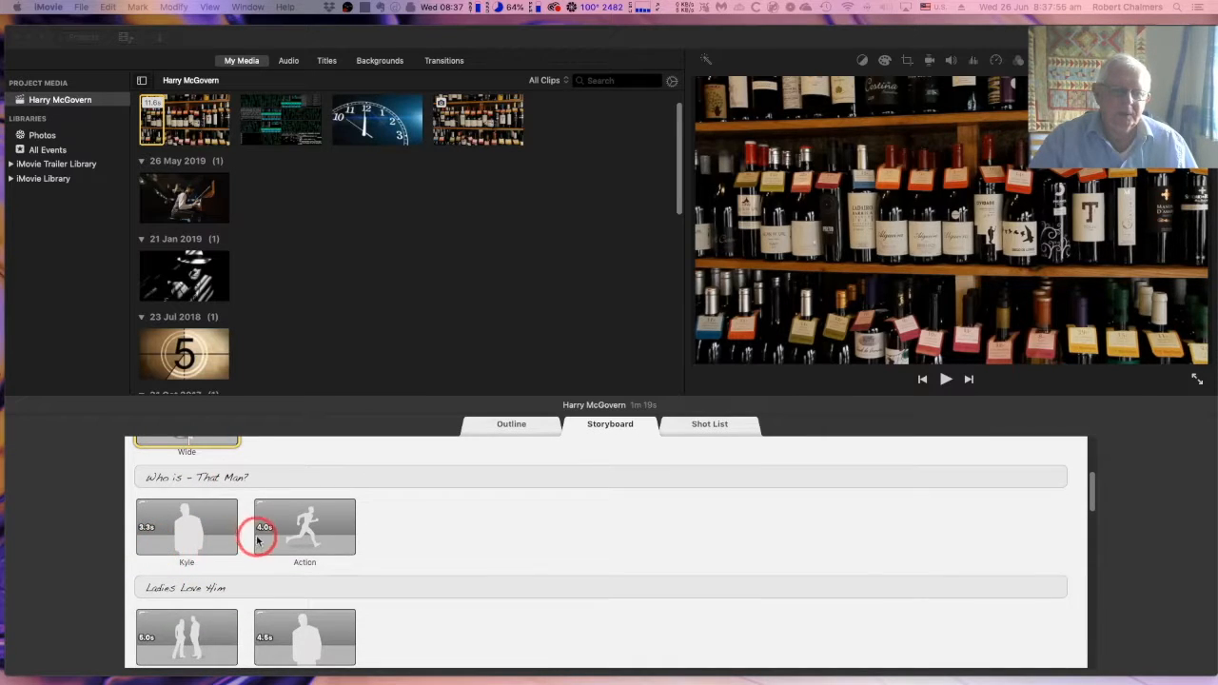
scroll(171, 623, "down", 3)
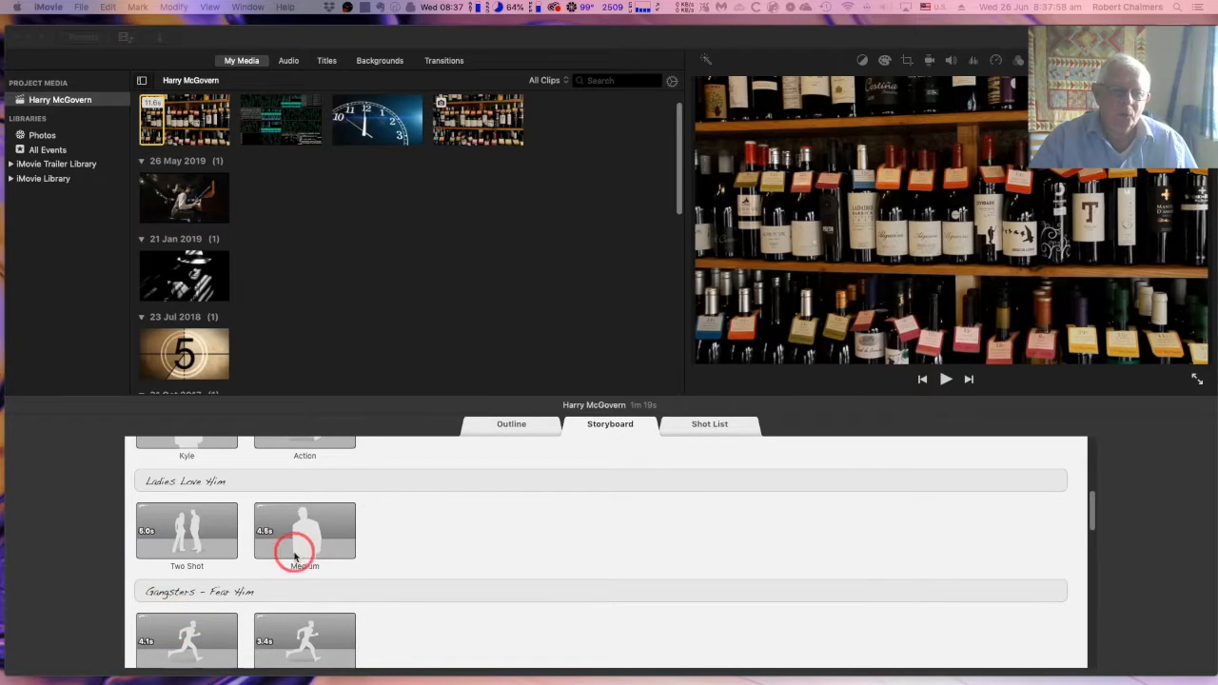
scroll(251, 565, "down", 4)
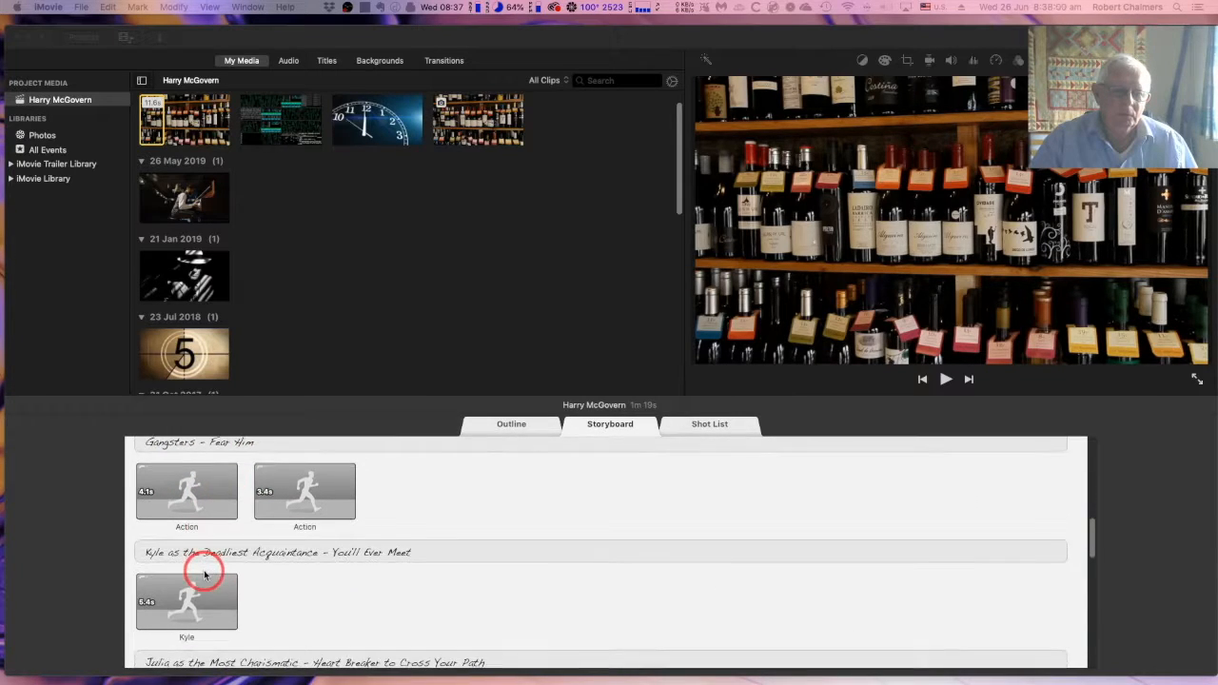
scroll(204, 573, "down", 1)
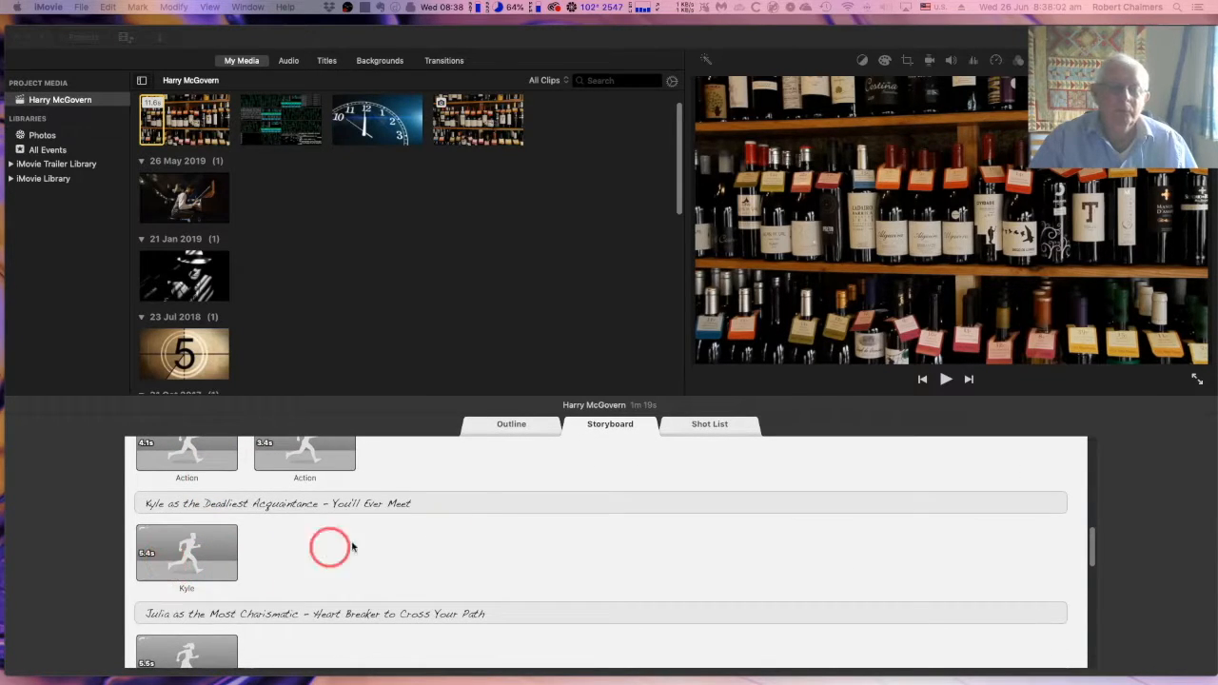
scroll(467, 514, "up", 15)
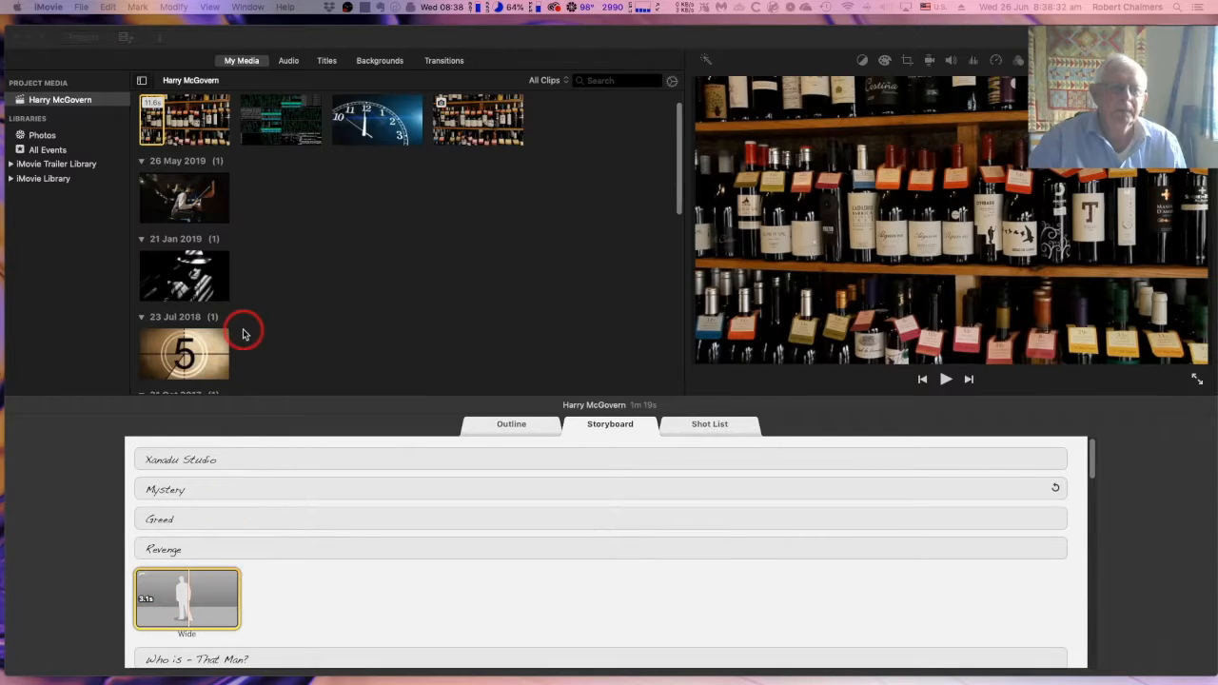
Open the DepositPhotos album from the Photos library
left_click(41, 139)
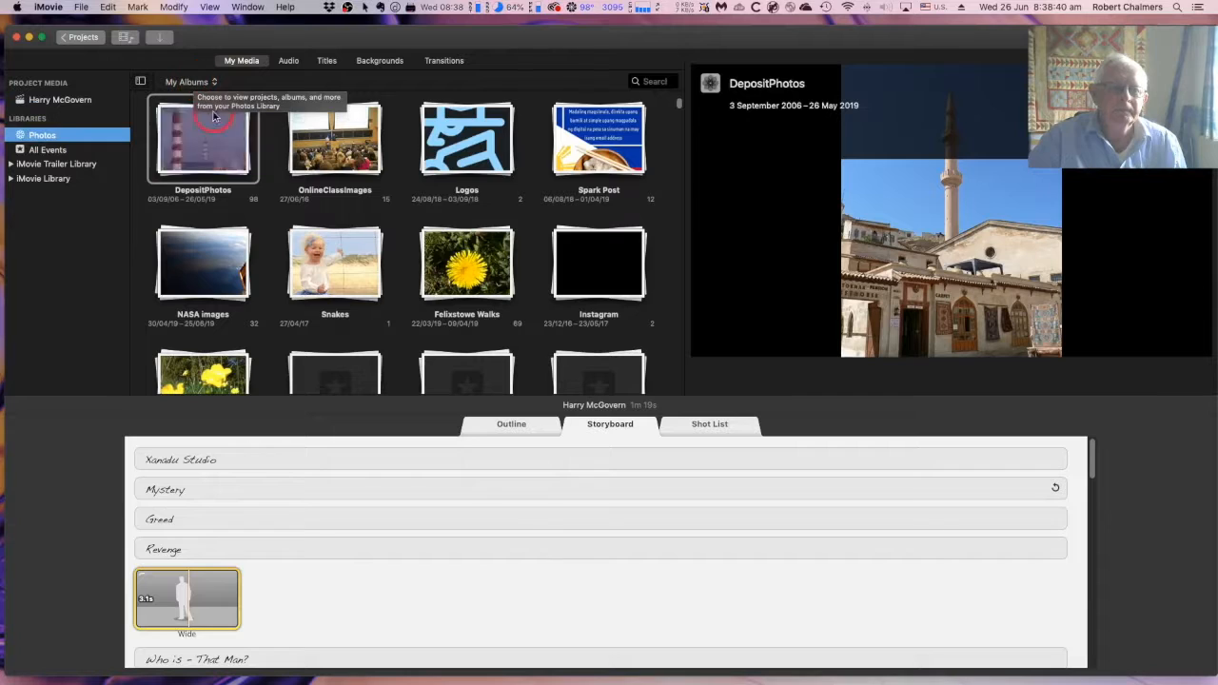
left_click(211, 153)
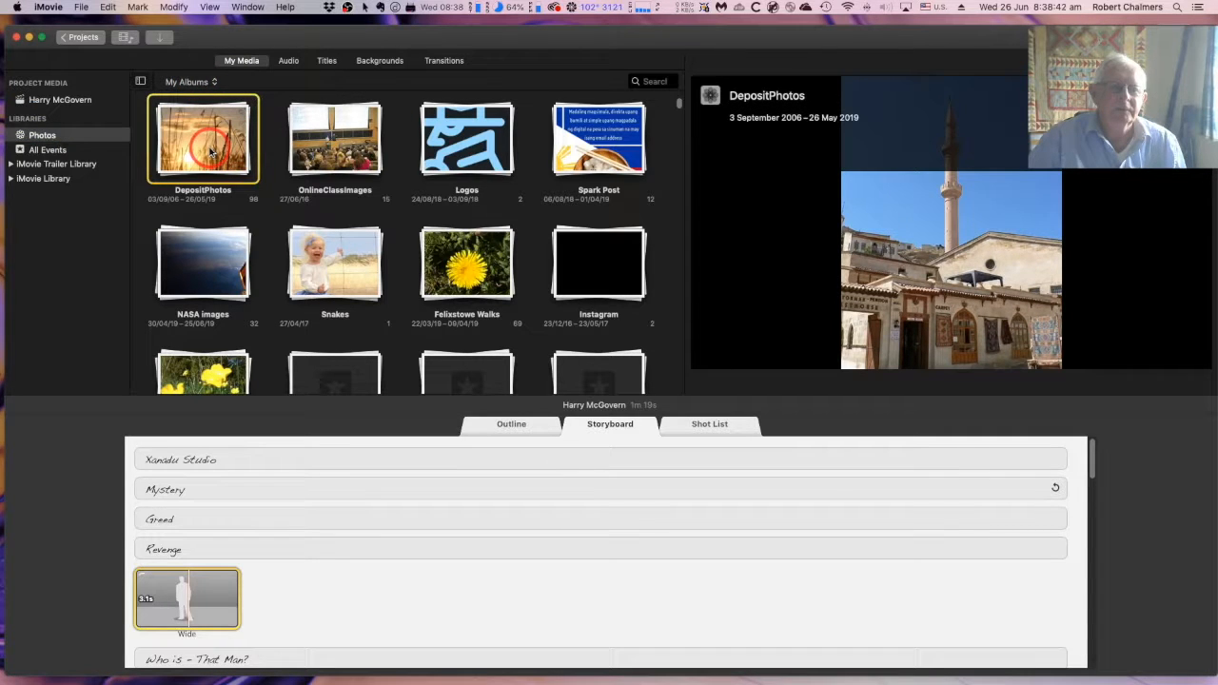
double_click(212, 152)
left_click_drag(195, 152, 612, 83)
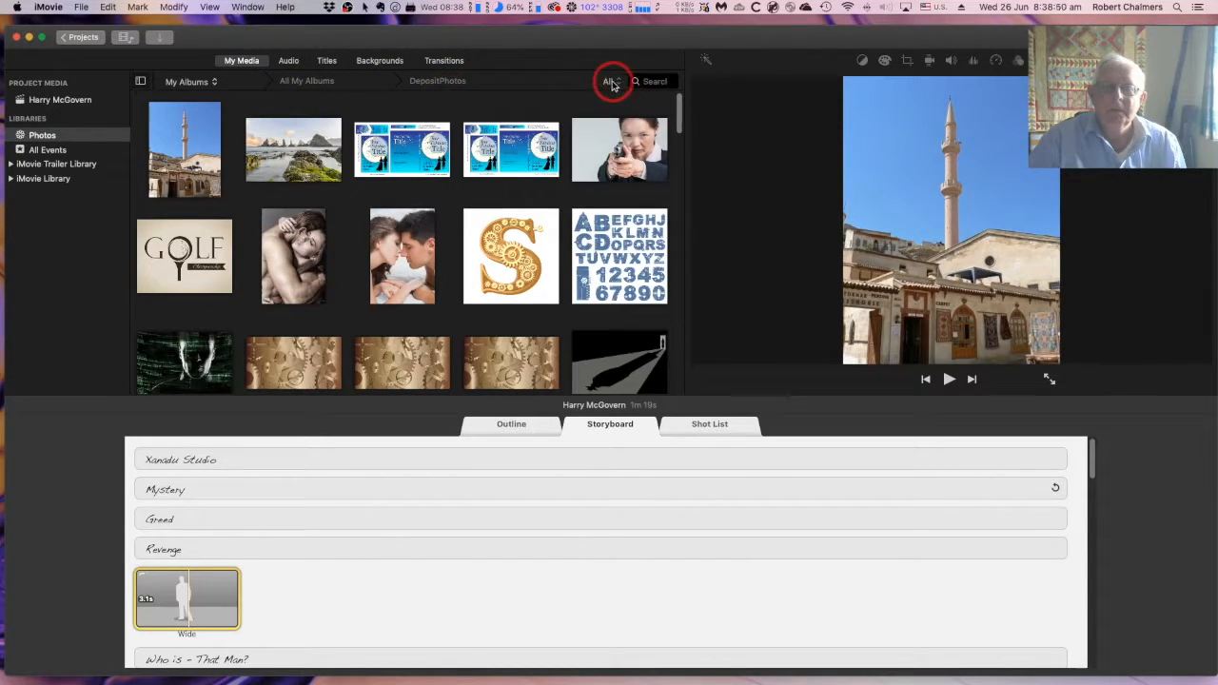
Filter the DepositPhotos album to videos only and restore the display of all media
left_click(612, 82)
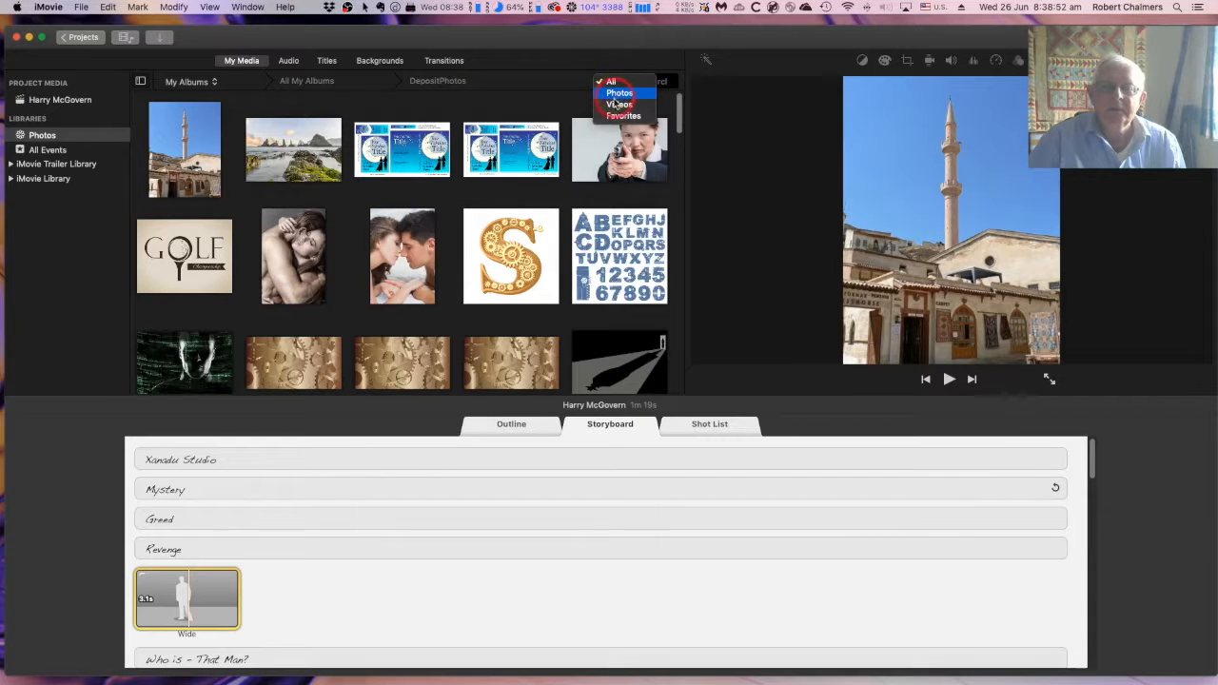
left_click(616, 103)
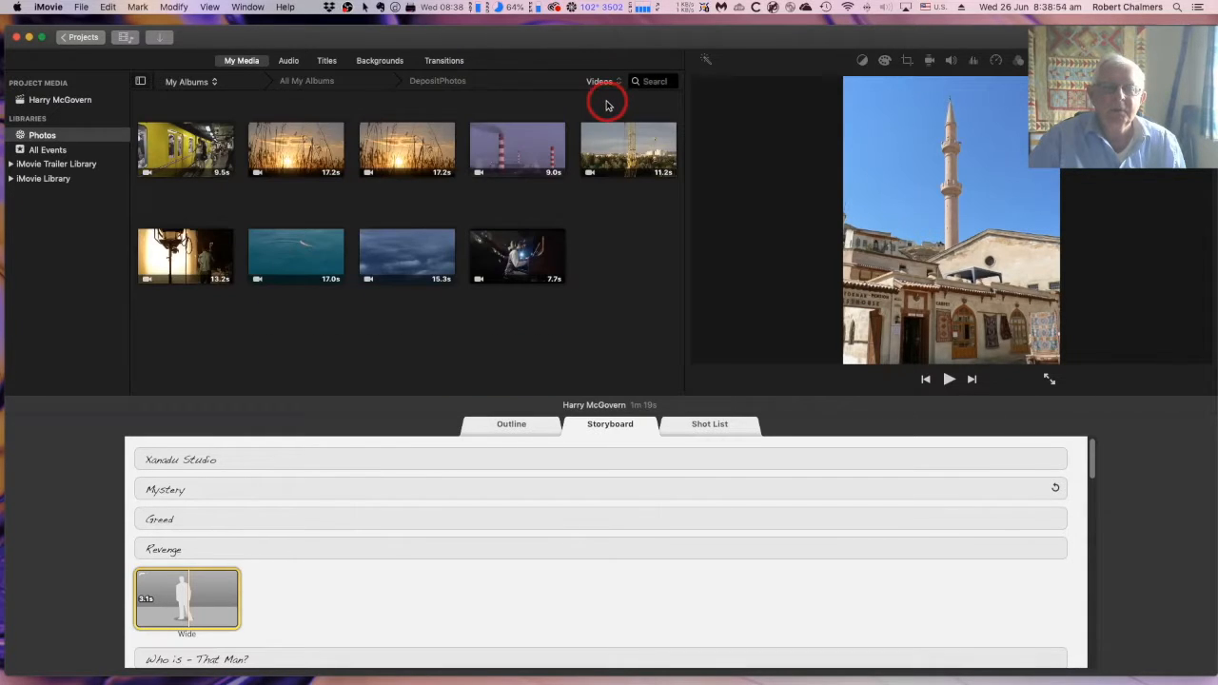
left_click(609, 82)
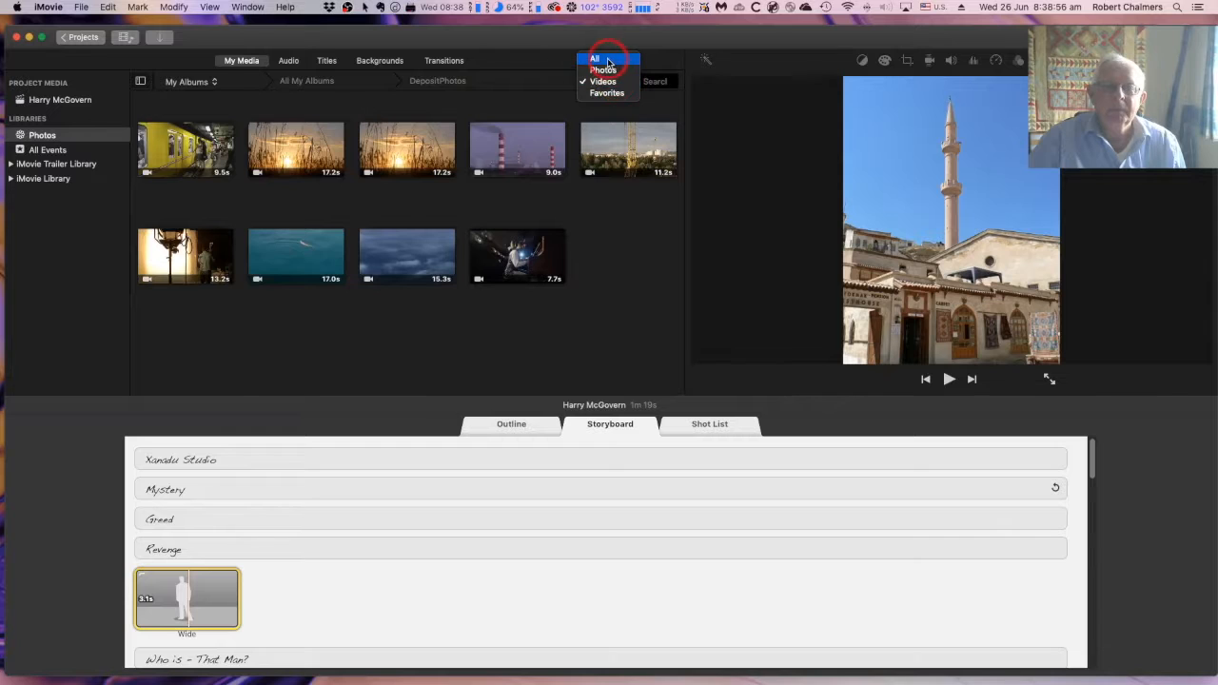
left_click(608, 61)
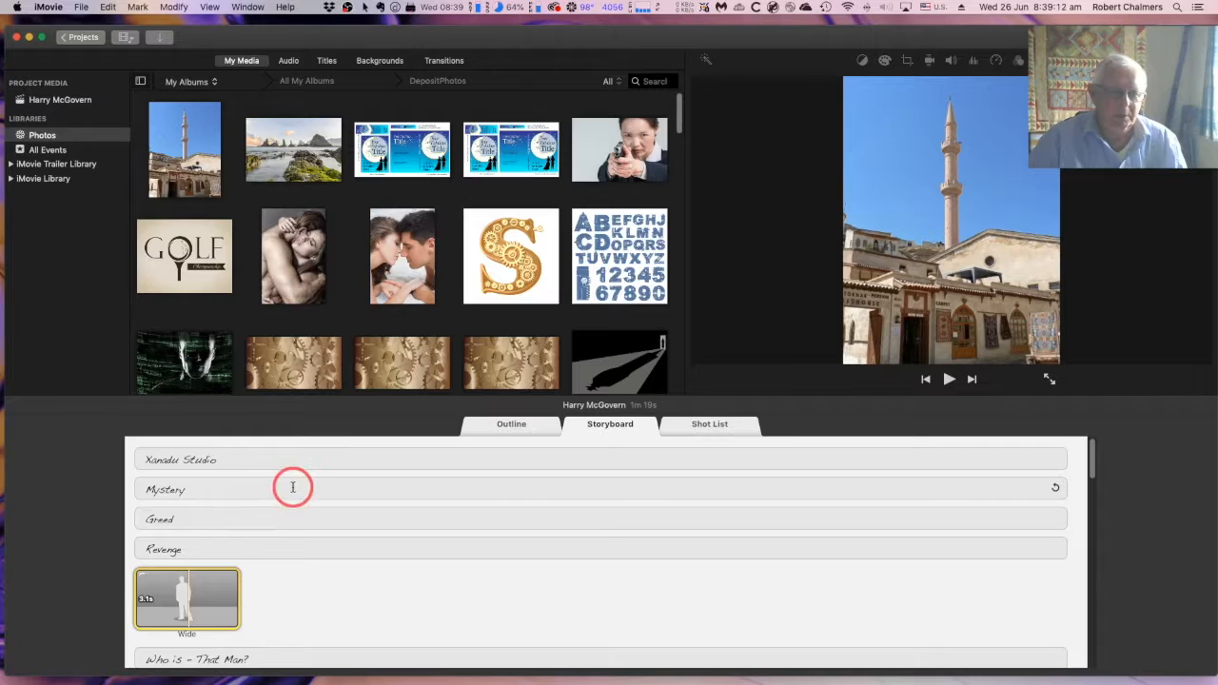
Fill the Wide placeholder under Revenge with the yellow subway train clip from the album's videos
left_click(183, 597)
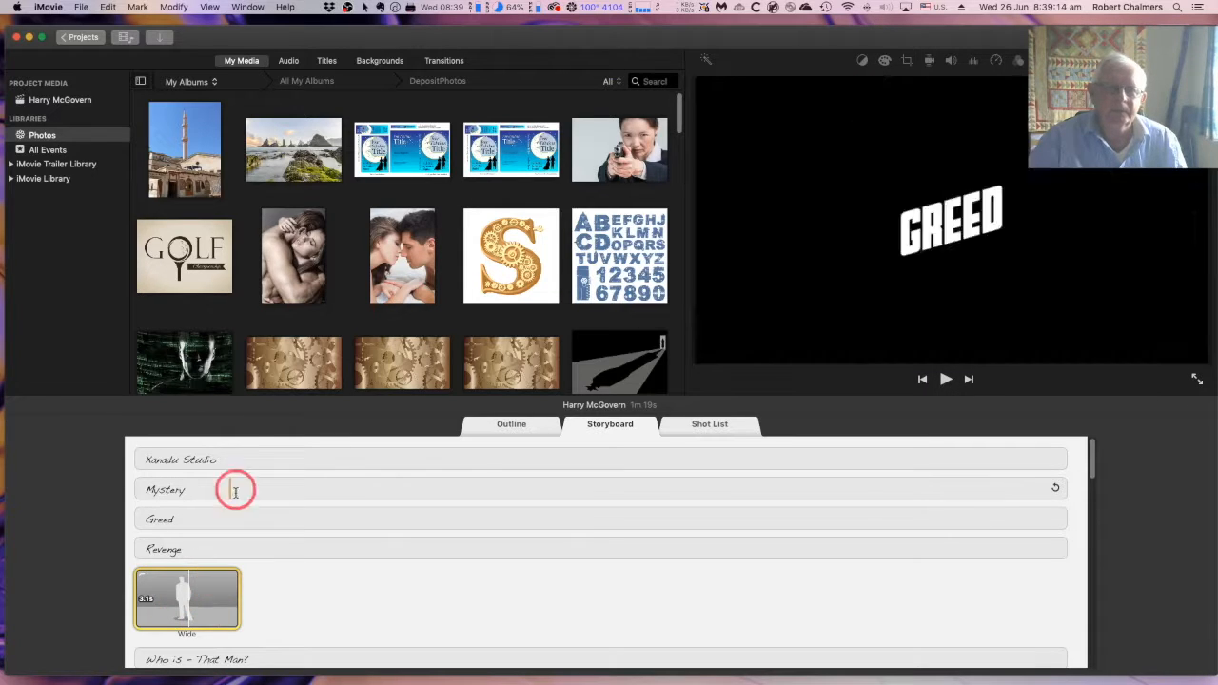
left_click(609, 84)
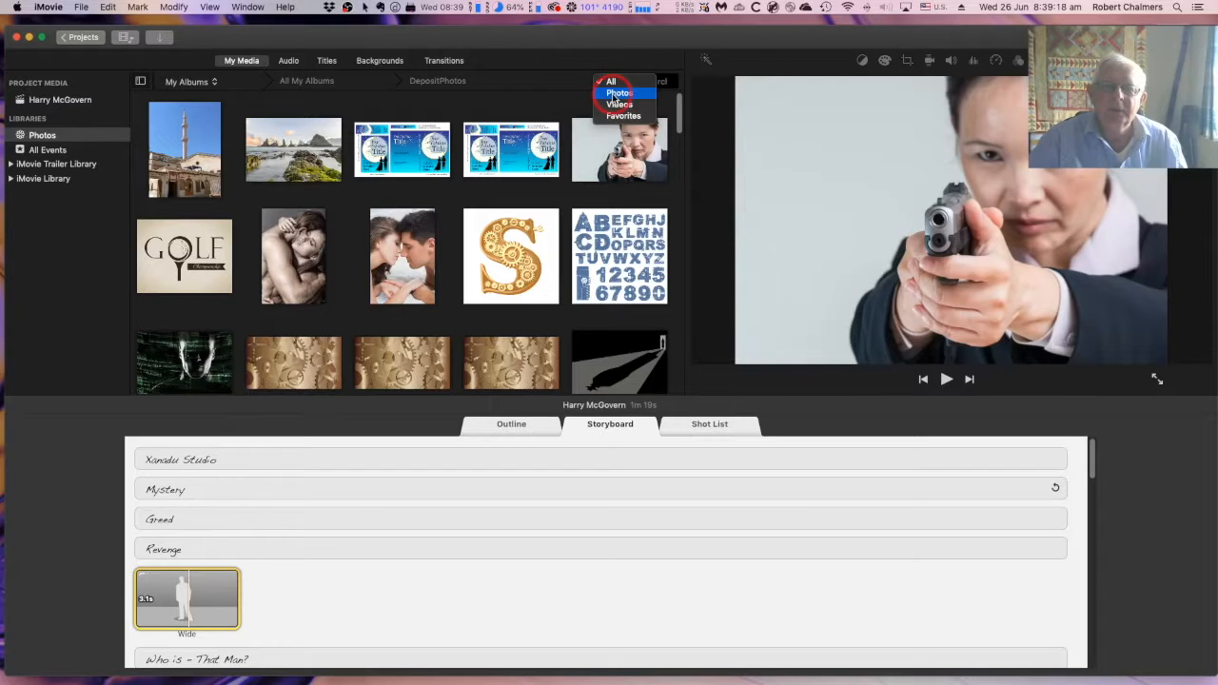
left_click(617, 105)
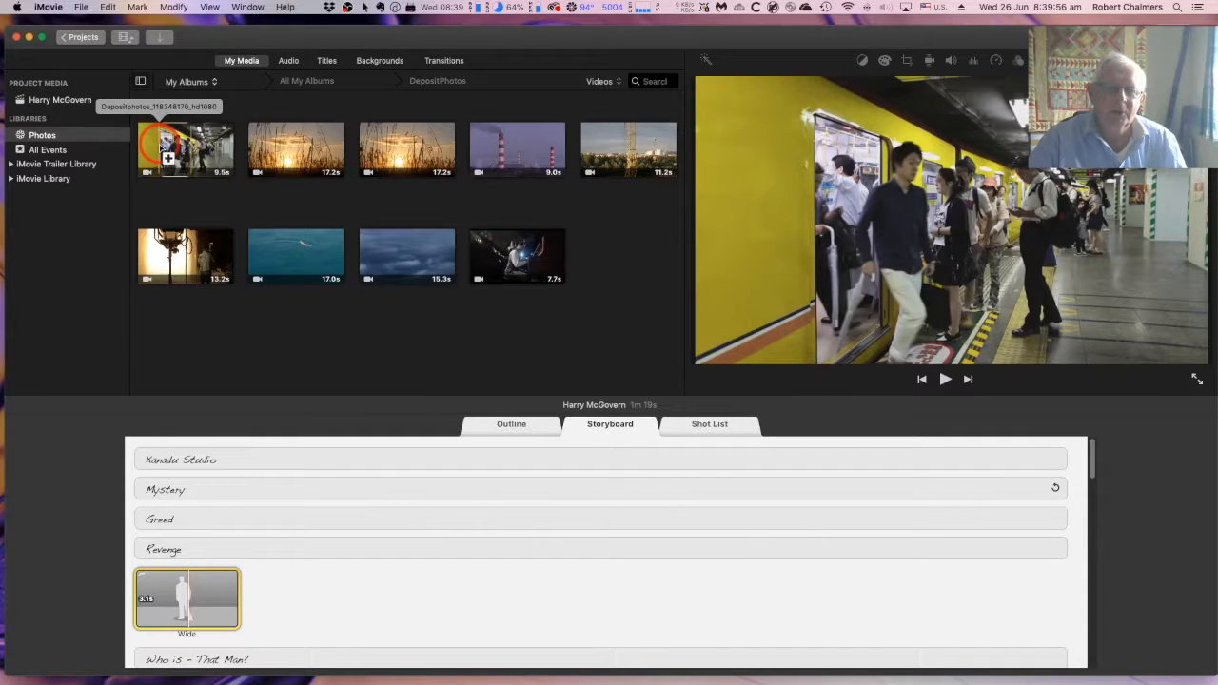
left_click(159, 144)
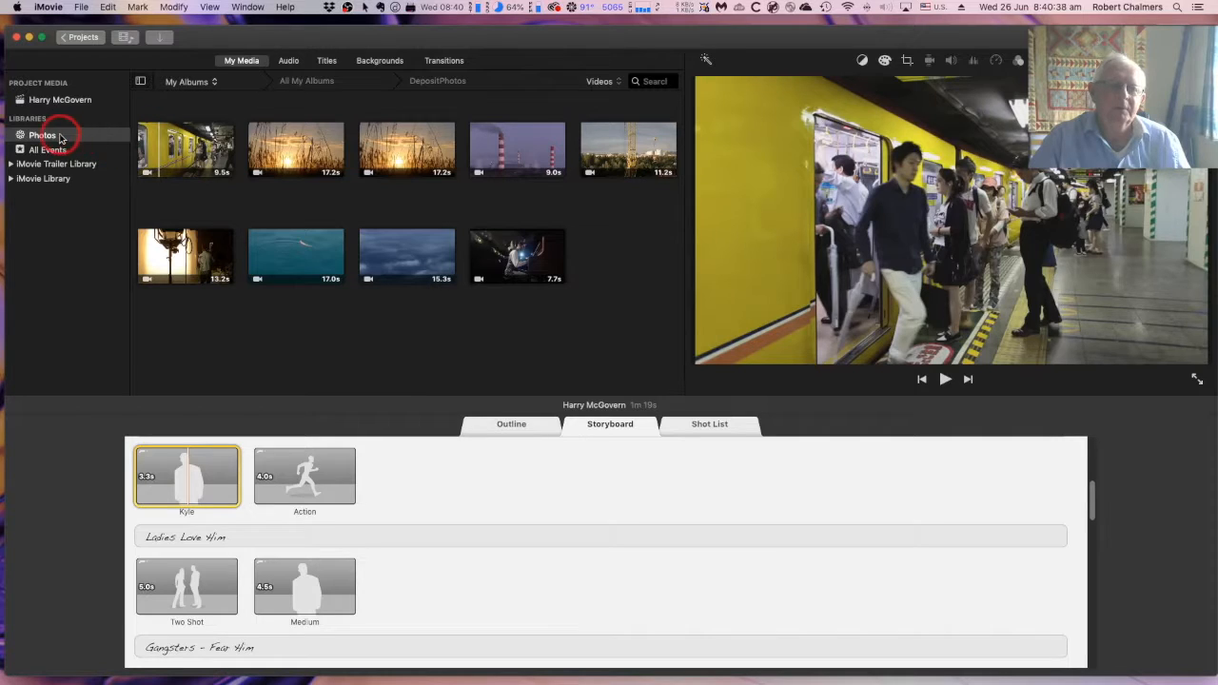
Show all media types in the DepositPhotos album and bring the filled Wide shot into view
left_click(619, 84)
left_click(603, 61)
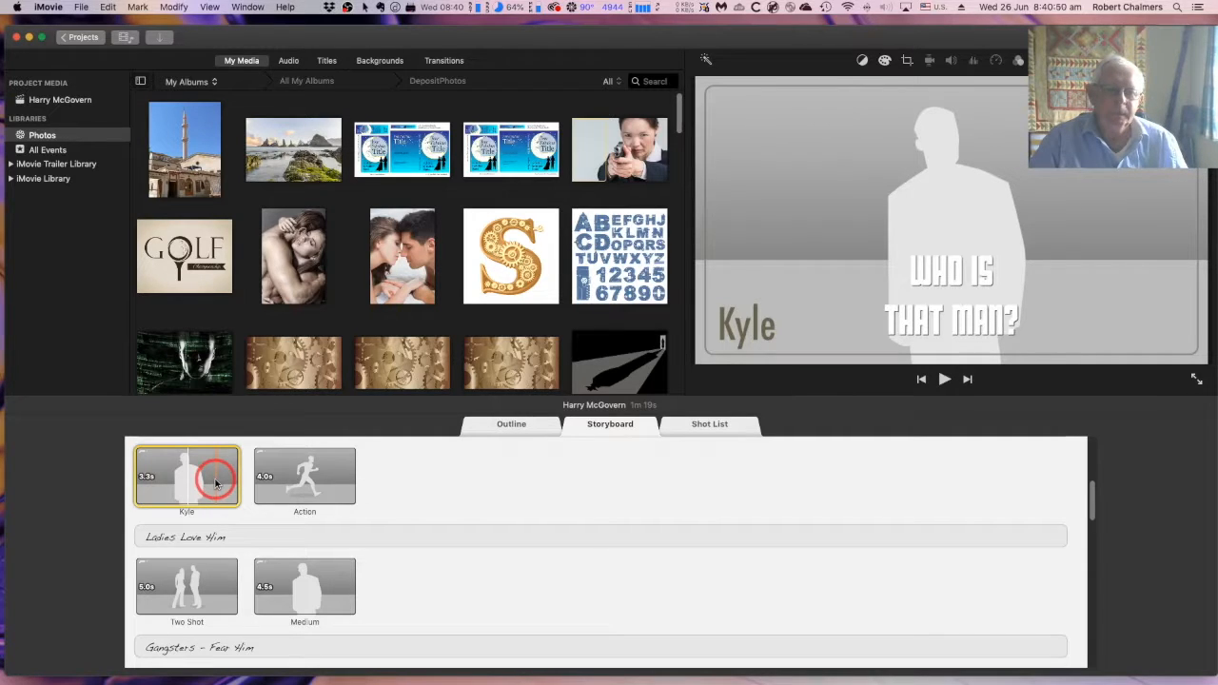
scroll(215, 483, "up", 5)
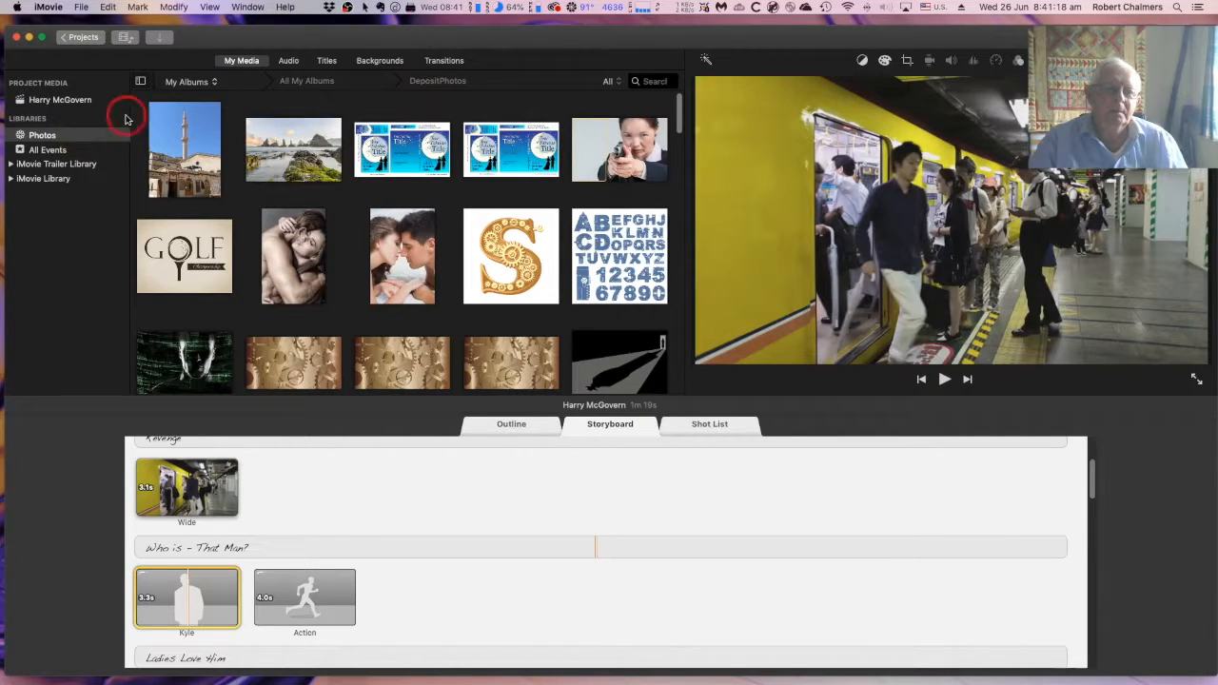
Return to the album overview, reopen DepositPhotos and preview one of the book cover template images
left_click(292, 84)
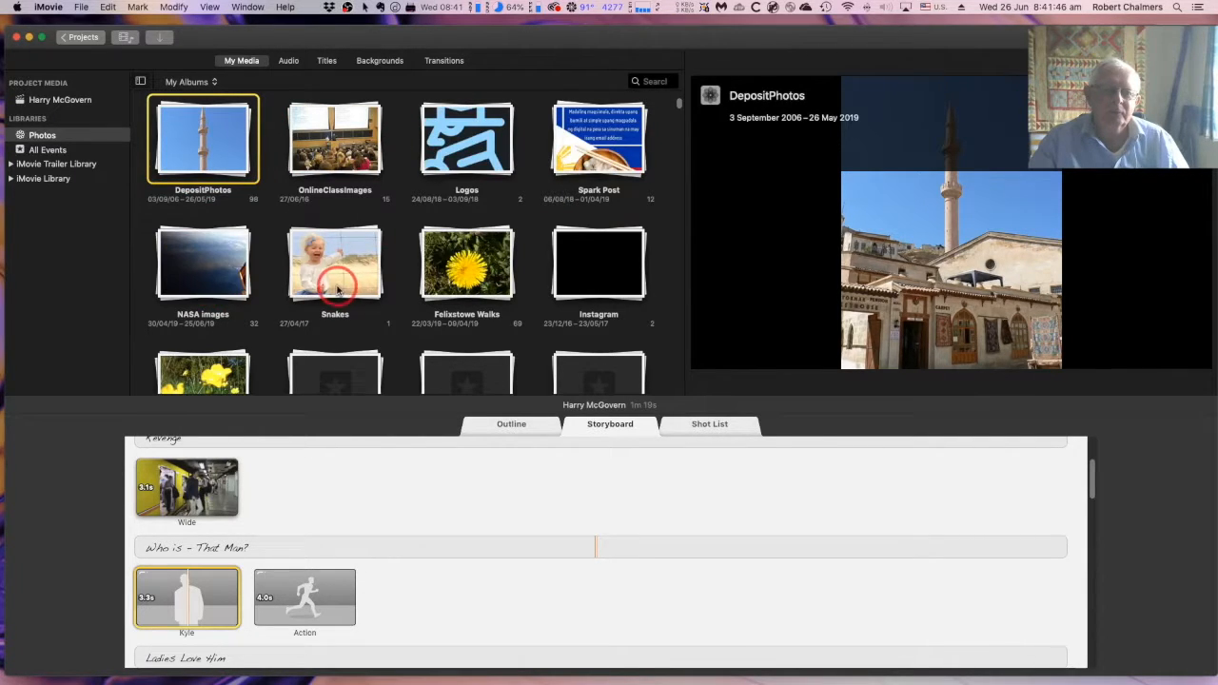
left_click(203, 143)
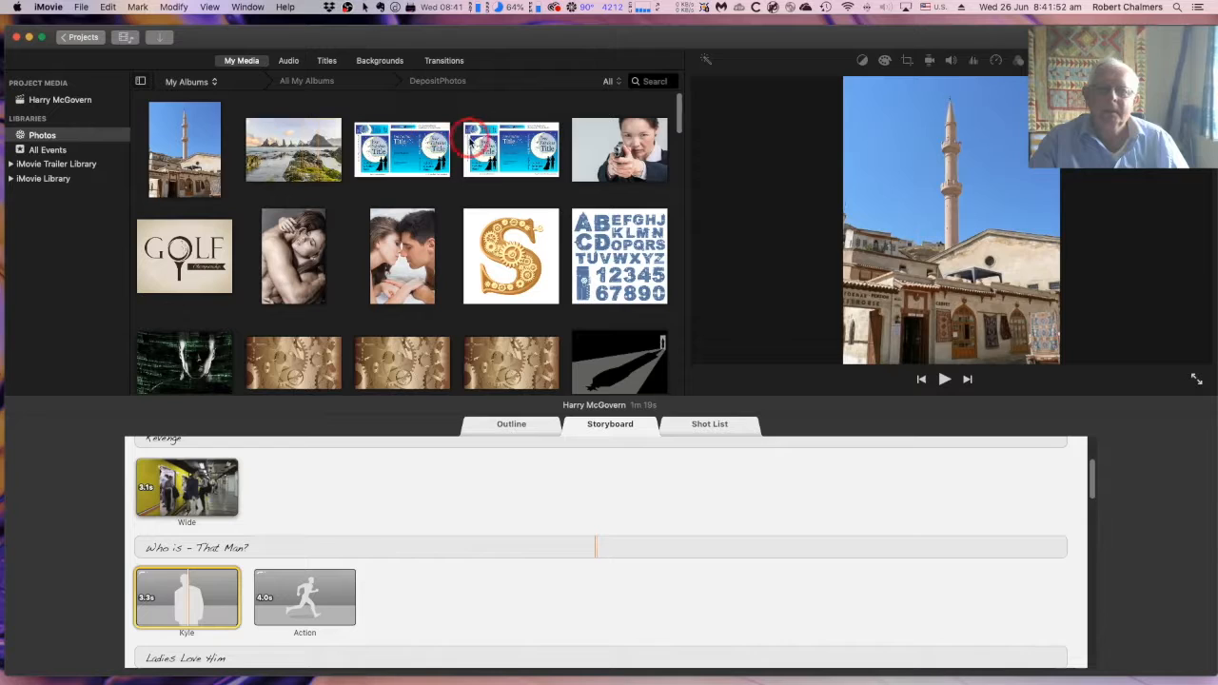
left_click(471, 139)
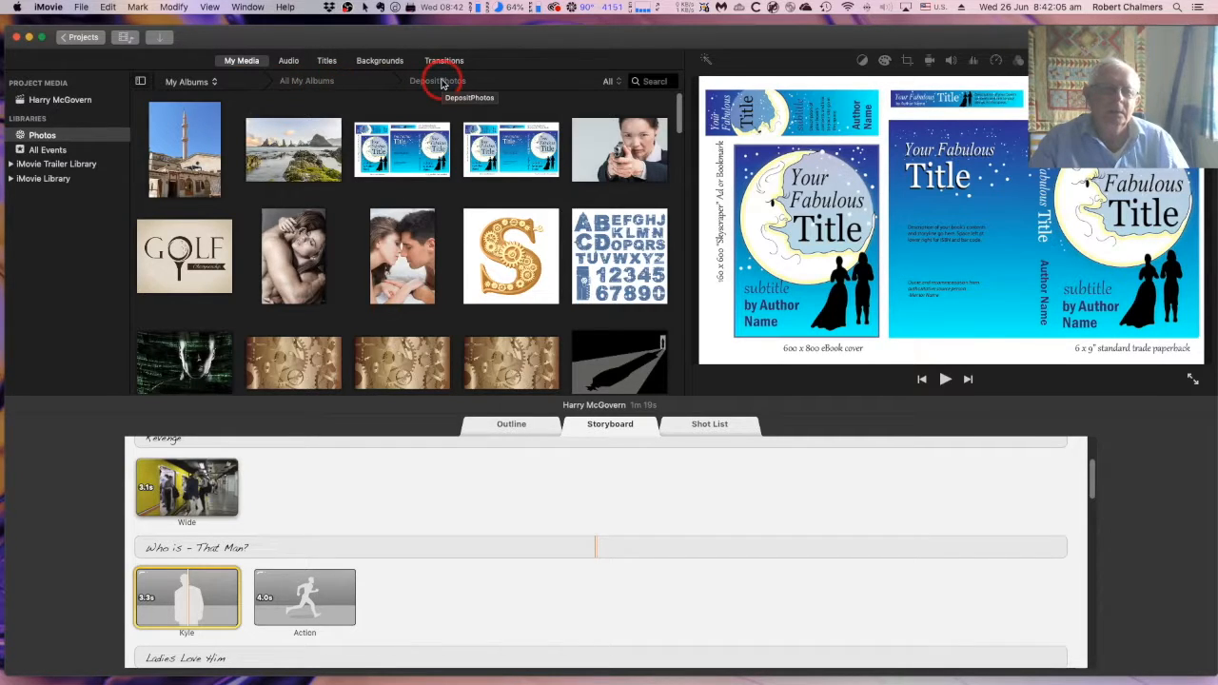
Open the iMovie Material album from the album overview and filter it to videos only
left_click(311, 82)
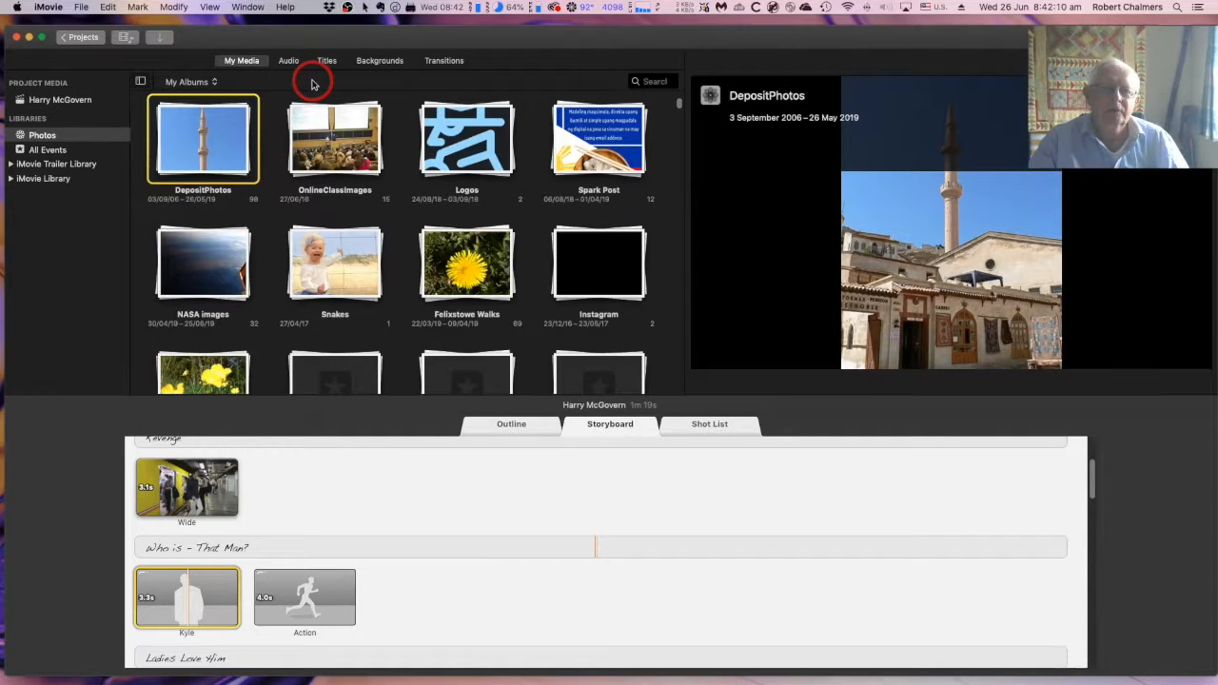
scroll(314, 114, "up", 3)
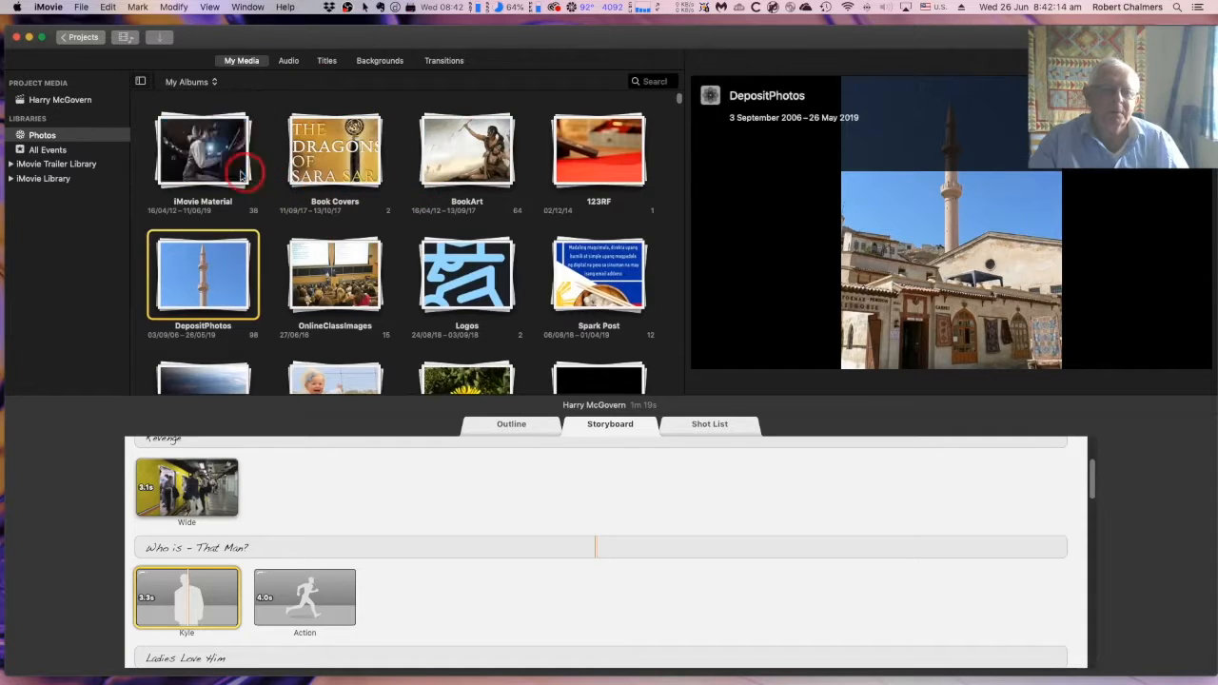
double_click(216, 169)
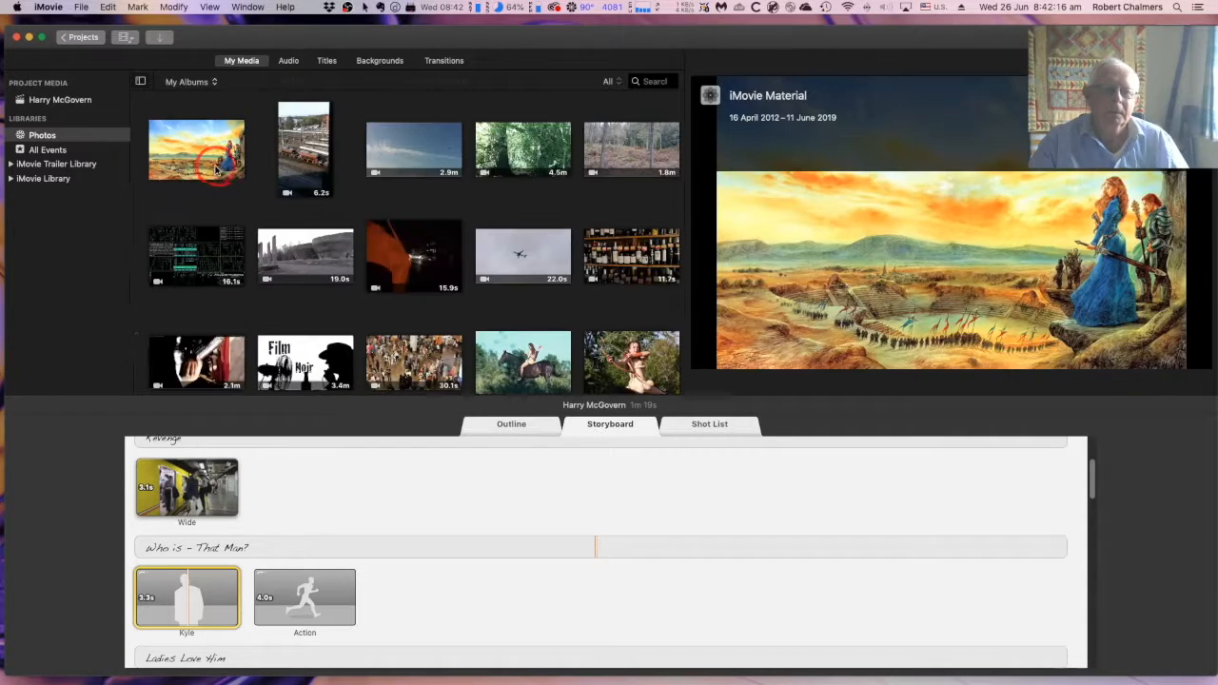
left_click_drag(223, 161, 528, 114)
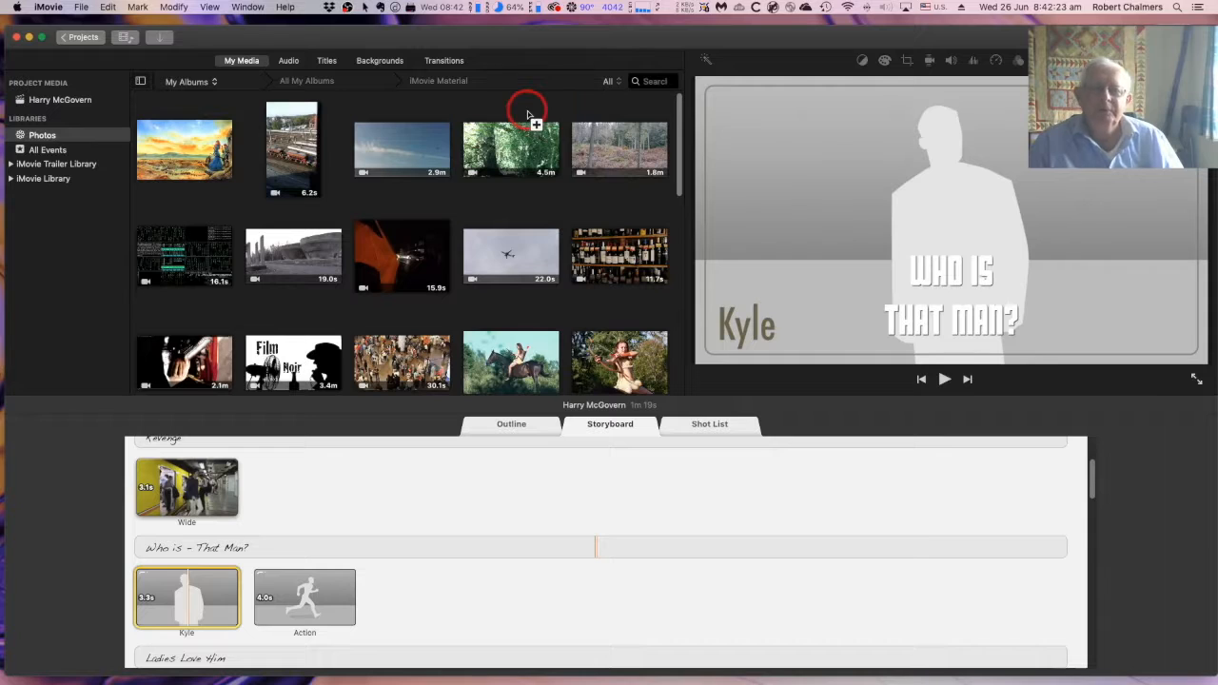
left_click(611, 81)
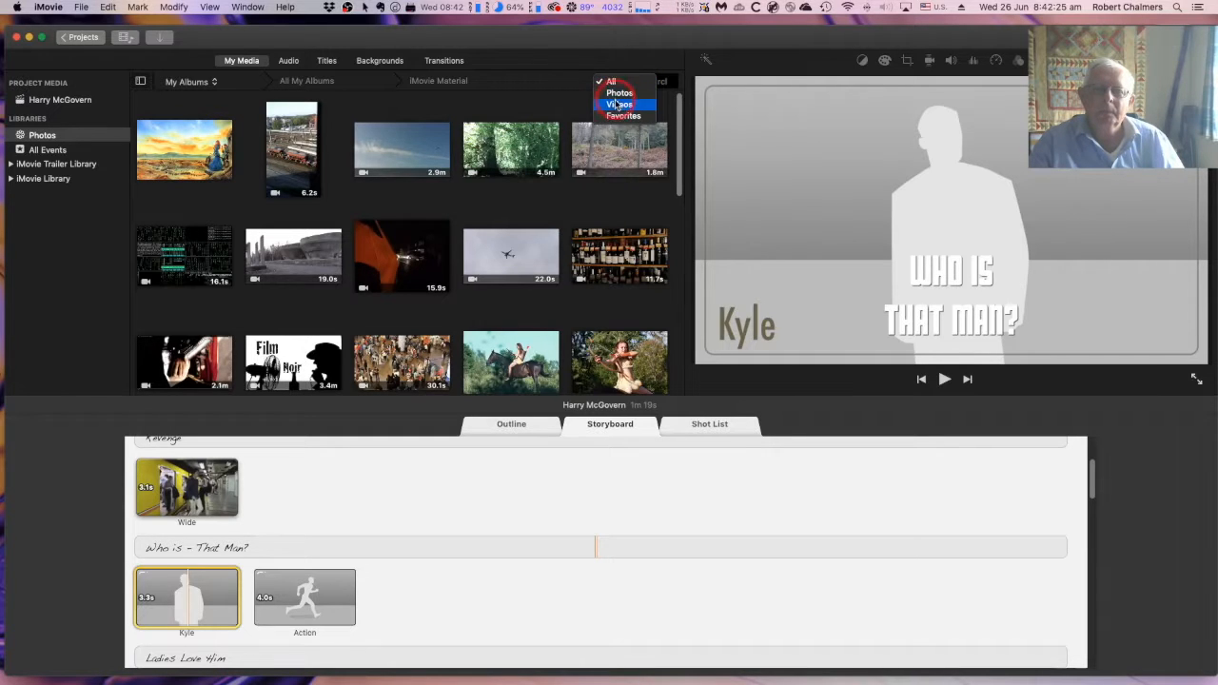
left_click(619, 104)
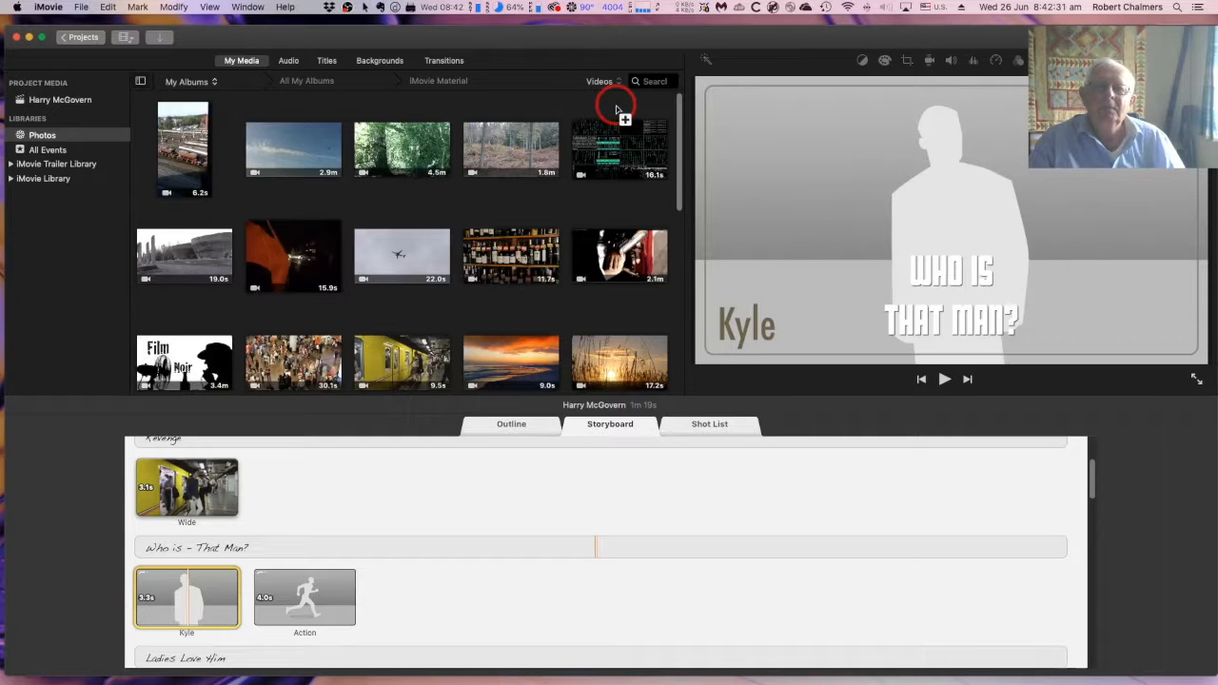
Preview the matrix video alongside the filled Wide shot and the first placeholder under "Who is - That Man?"
left_click_drag(615, 110, 663, 145)
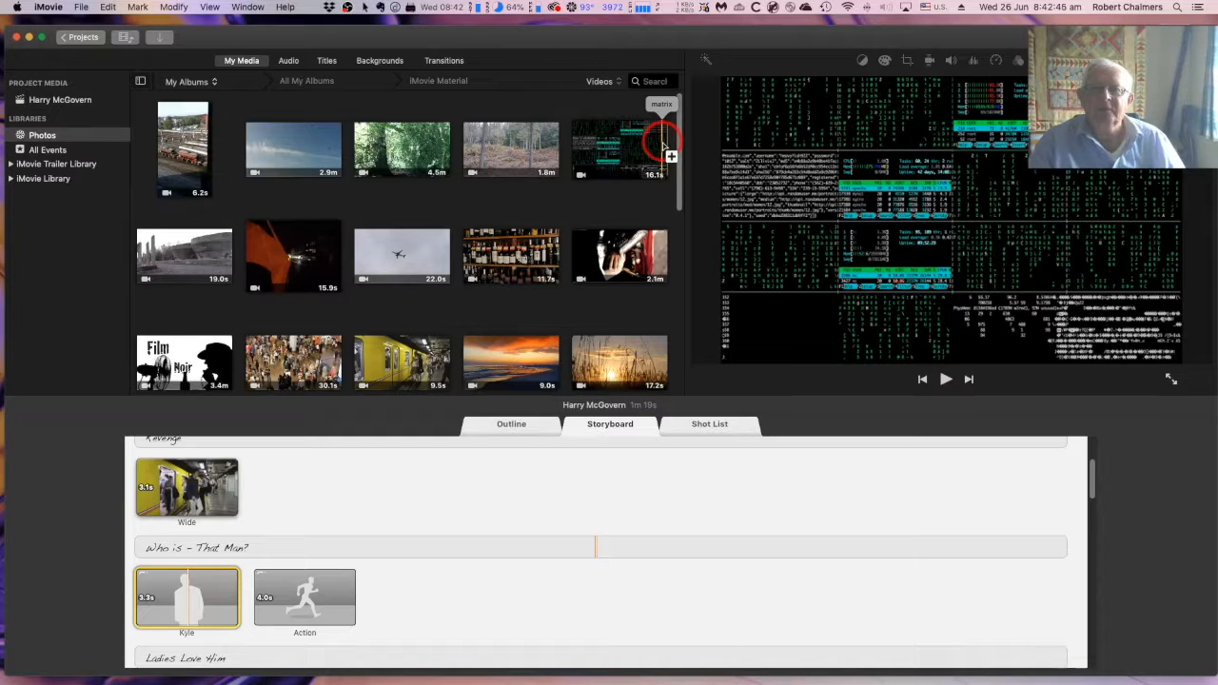
left_click_drag(663, 146, 210, 490)
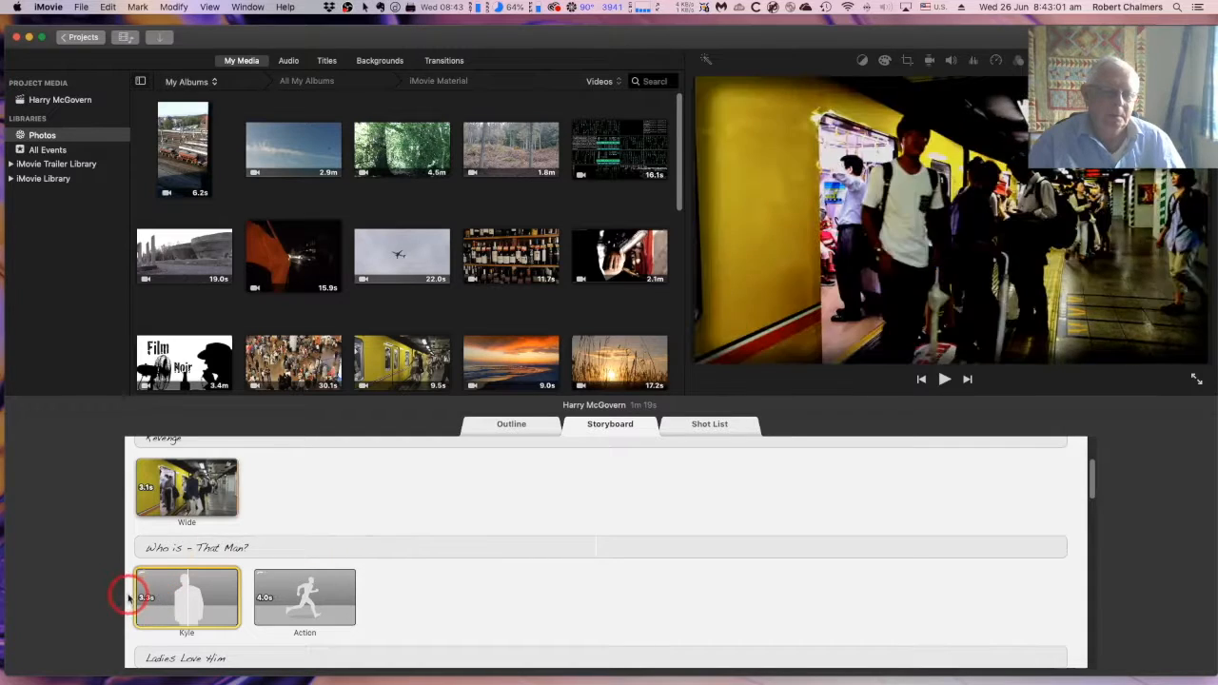
left_click(187, 597)
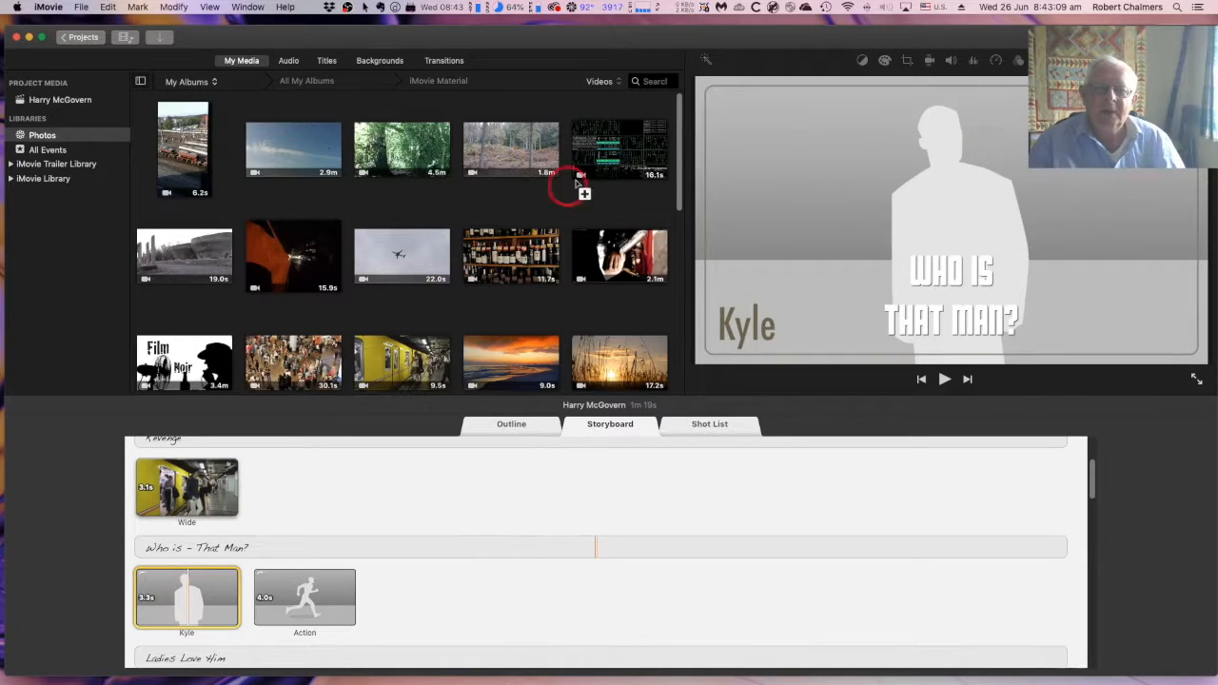
scroll(597, 154, "down", 1)
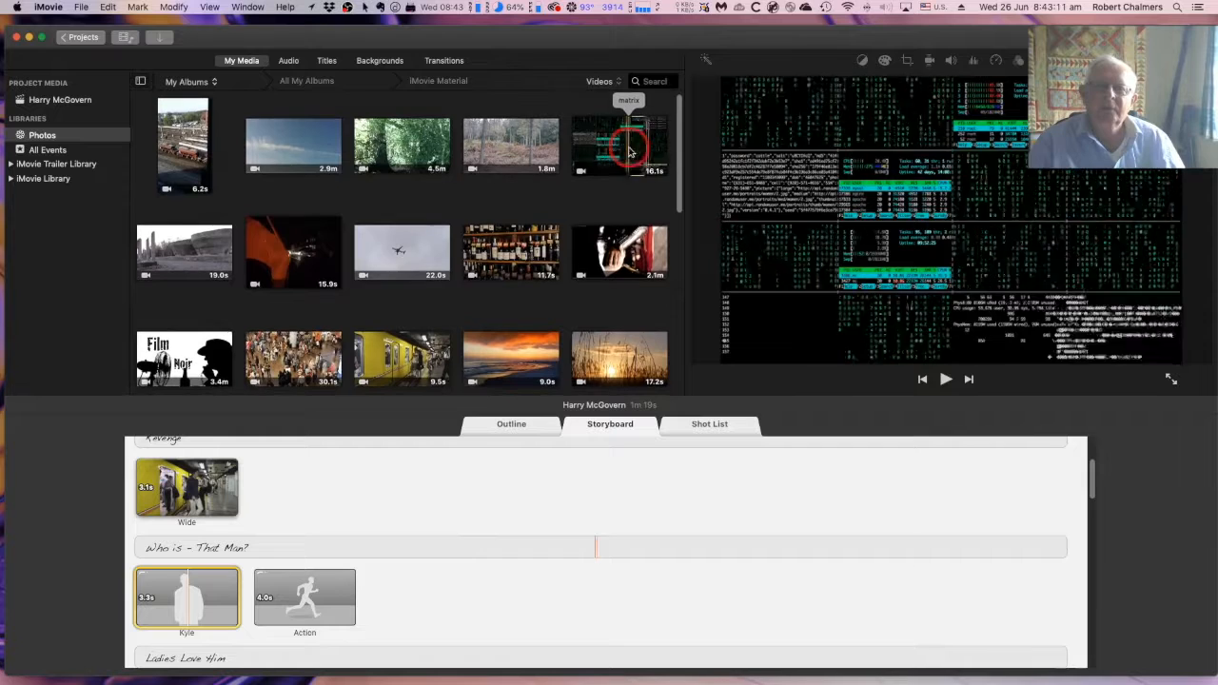
scroll(599, 151, "down", 1)
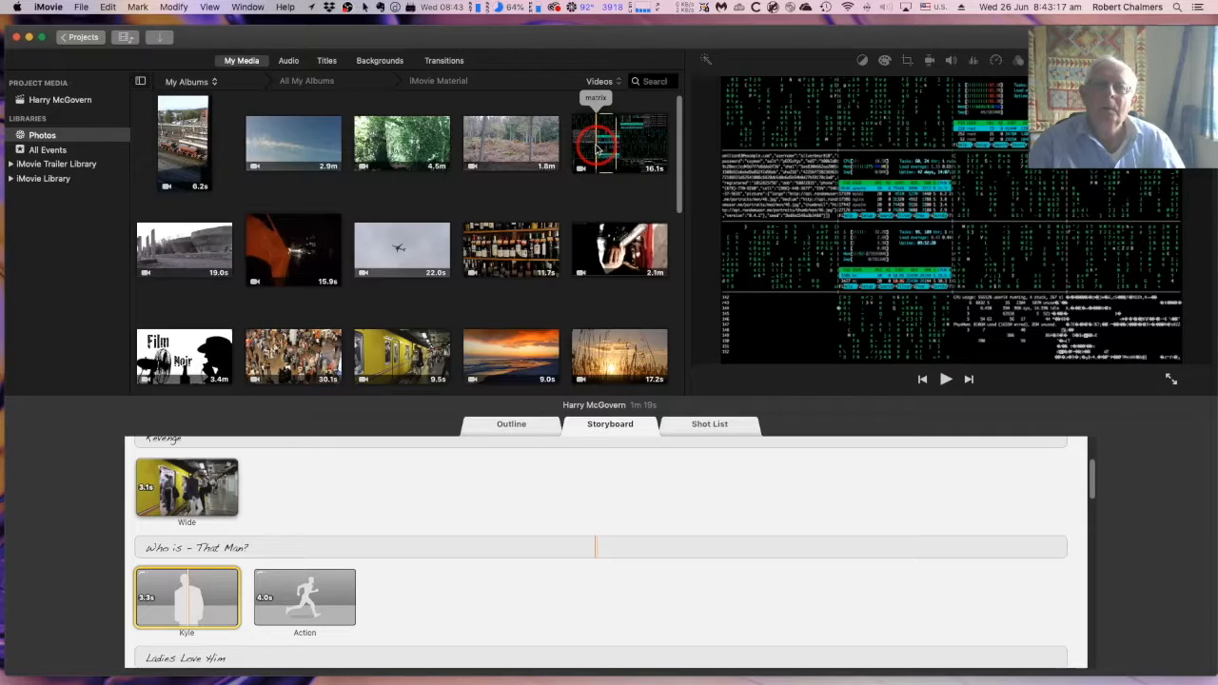
Fill the first shot under "Who is - That Man?" with the opening part of the 7.7-second pianist clip
left_click_drag(597, 148, 382, 340)
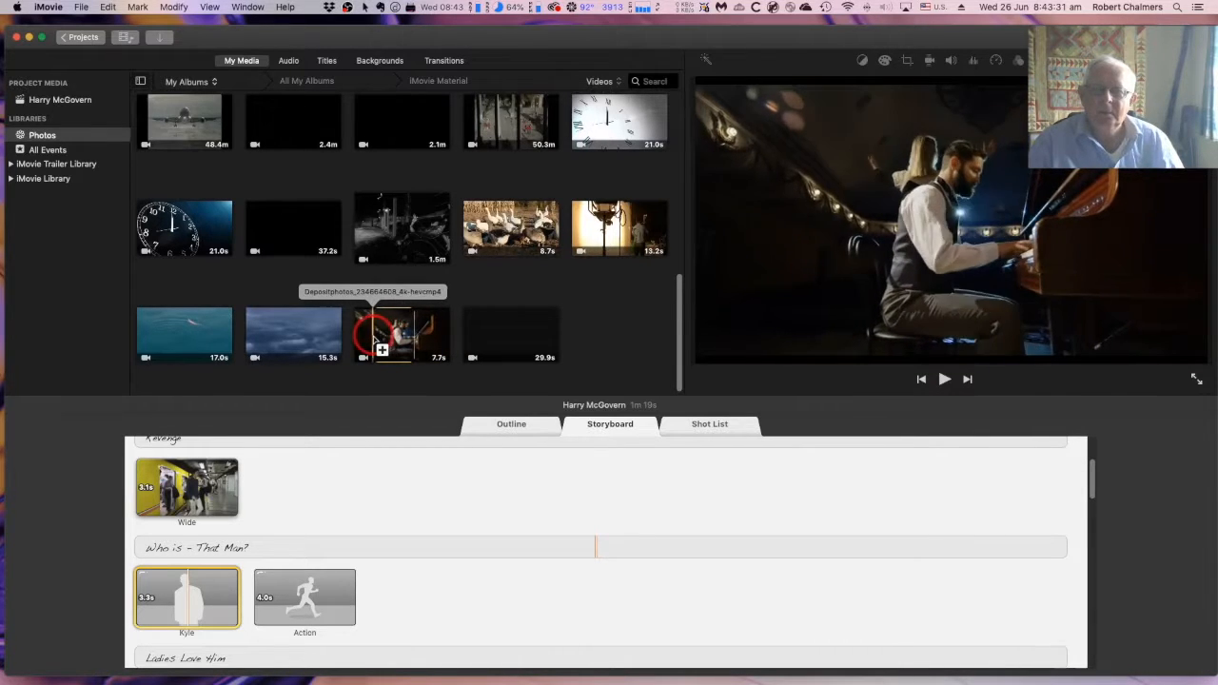
left_click_drag(348, 337, 385, 338)
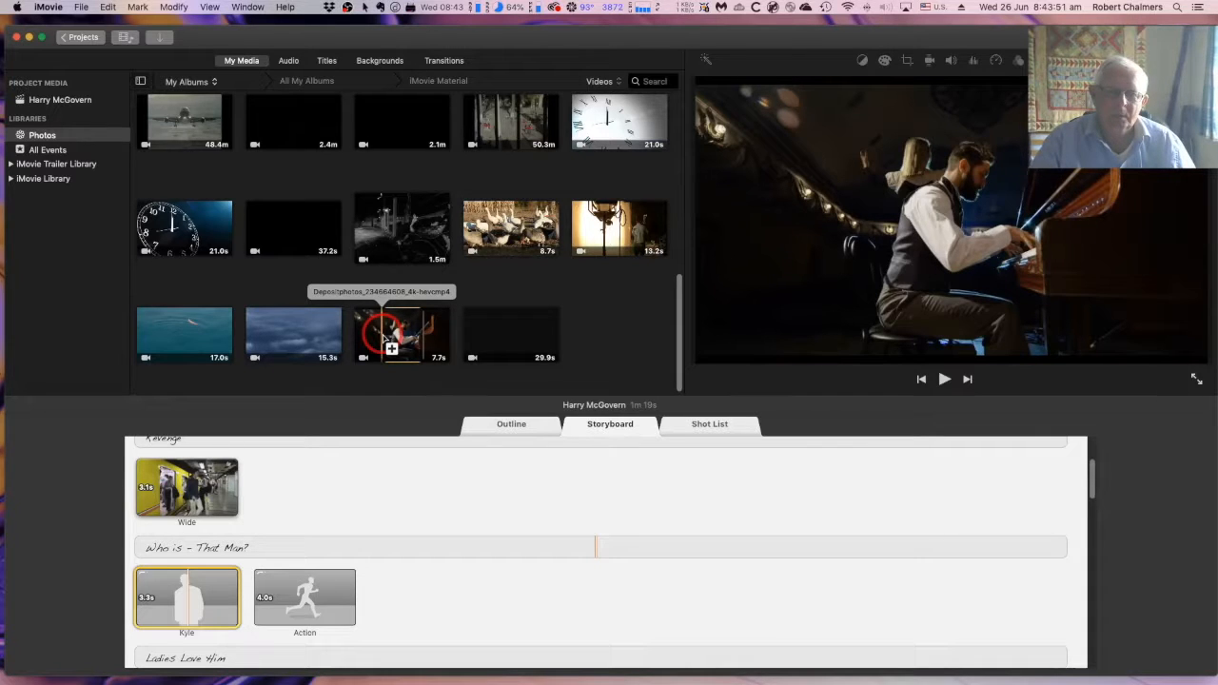
left_click(385, 331)
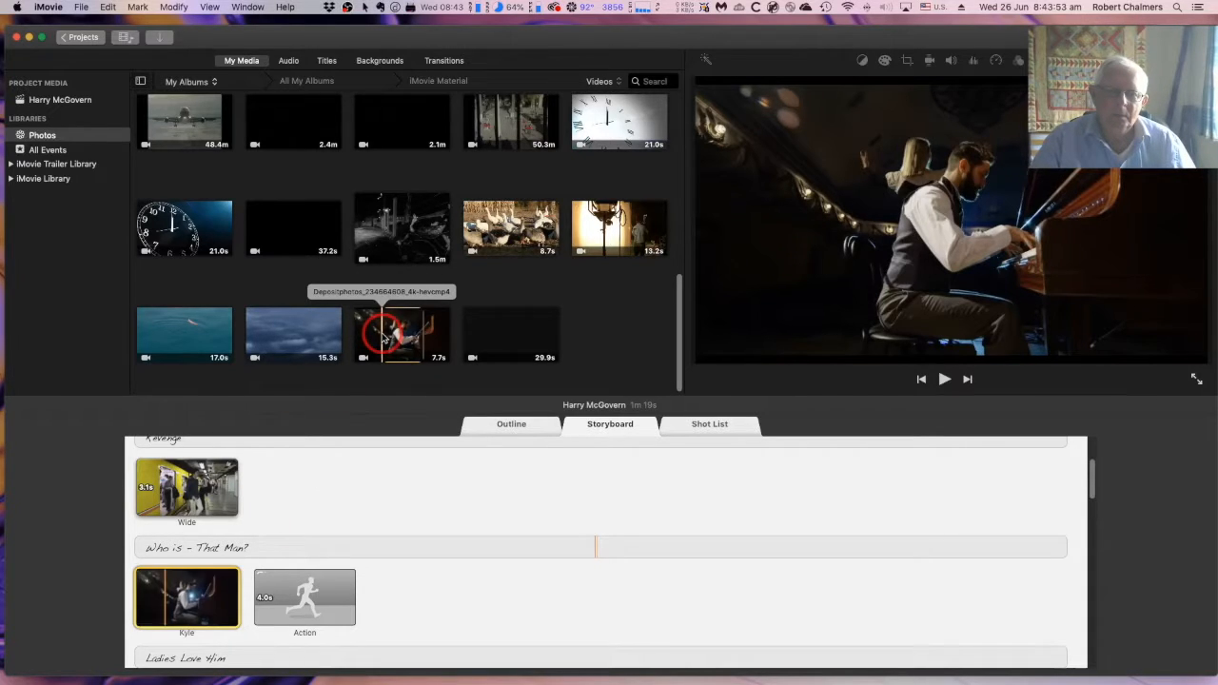
Try to fill the Action shot under "Who is - That Man?" with a further section of the same pianist clip
mouse_move(530, 340)
left_mouse_down()
mouse_move(364, 573)
mouse_move(365, 594)
left_mouse_up()
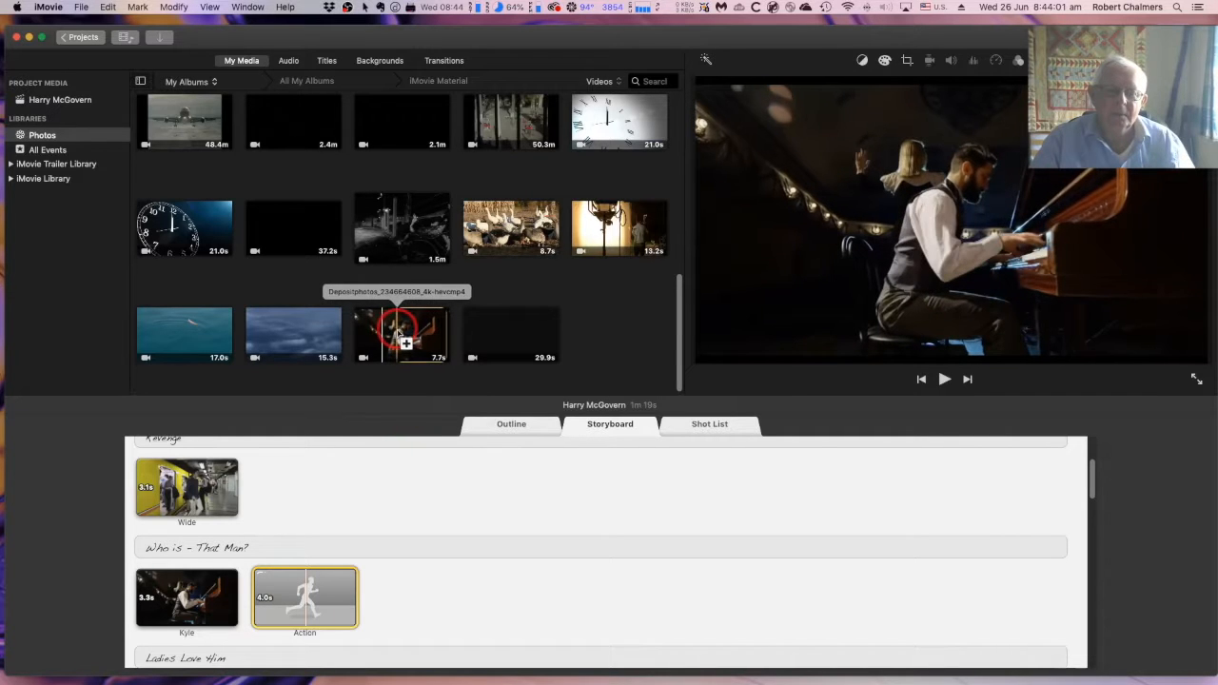
left_click_drag(399, 331, 255, 490)
left_click(176, 589)
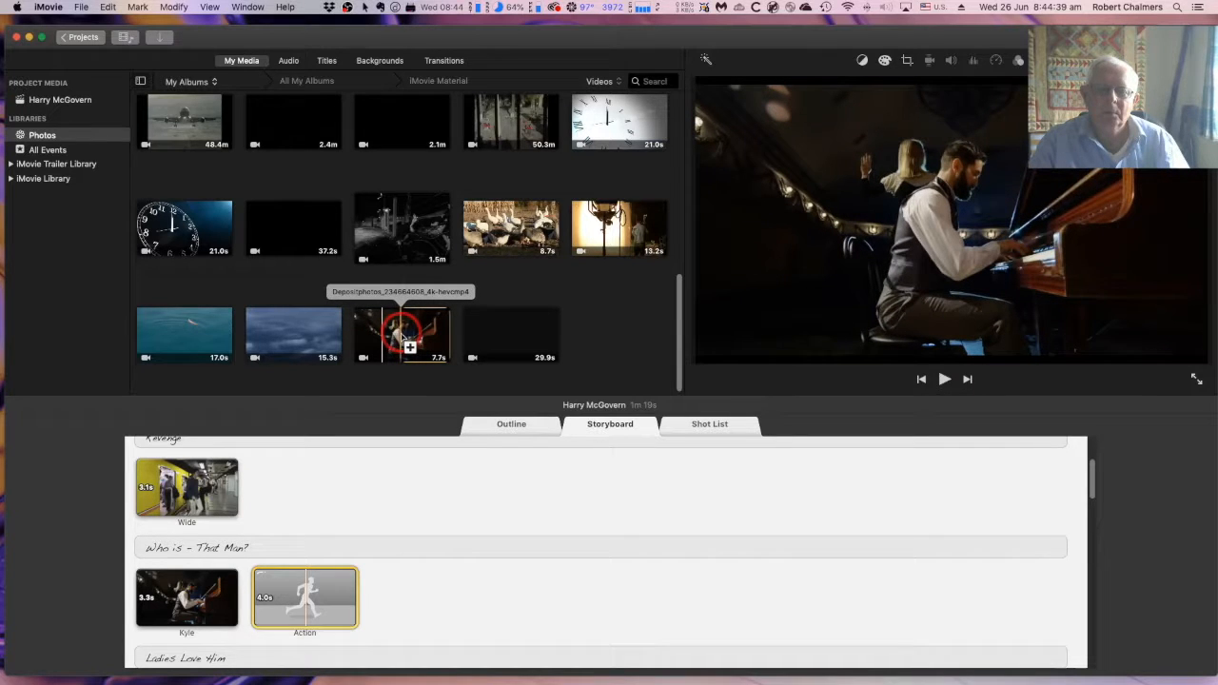
left_click(409, 347)
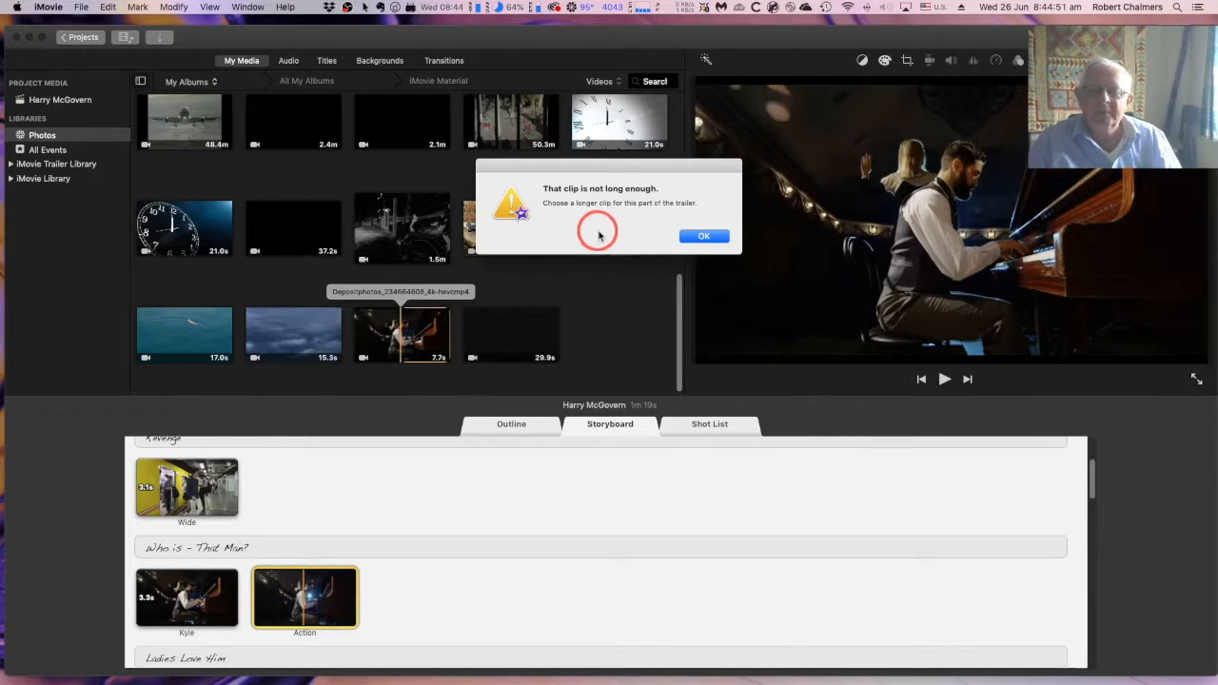
left_click(704, 236)
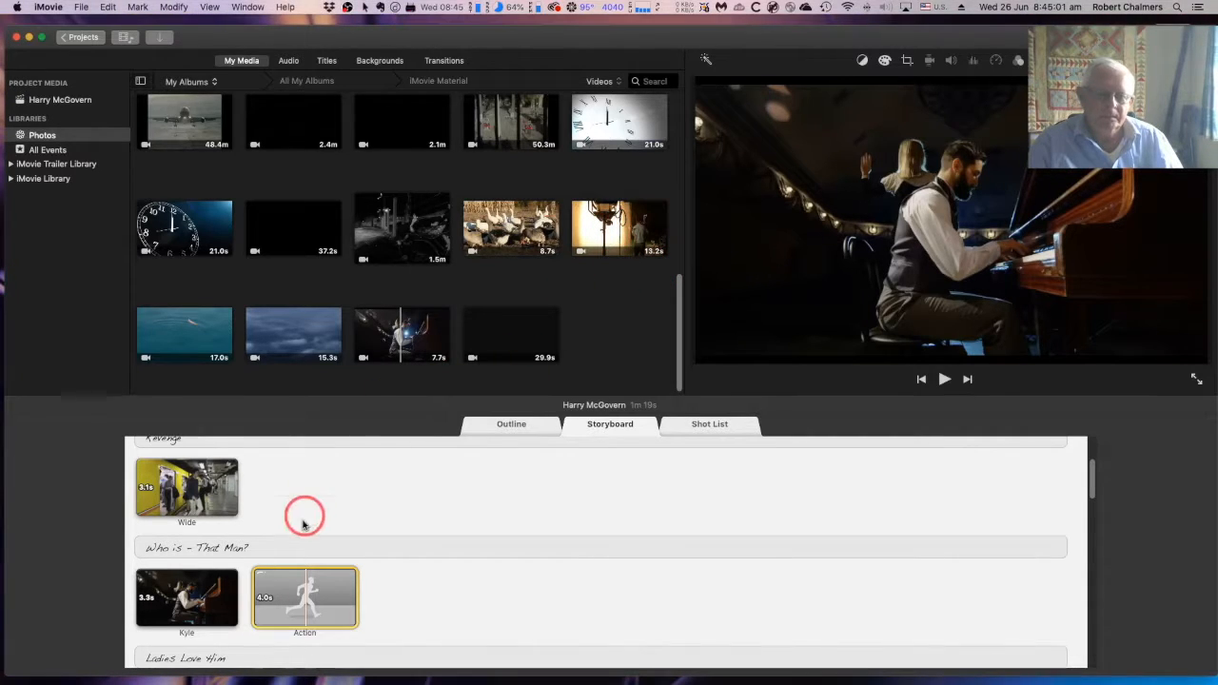
Fill the Action shot under "Who is - That Man?" with the 13.2-second studio lighting clip
left_click(300, 573)
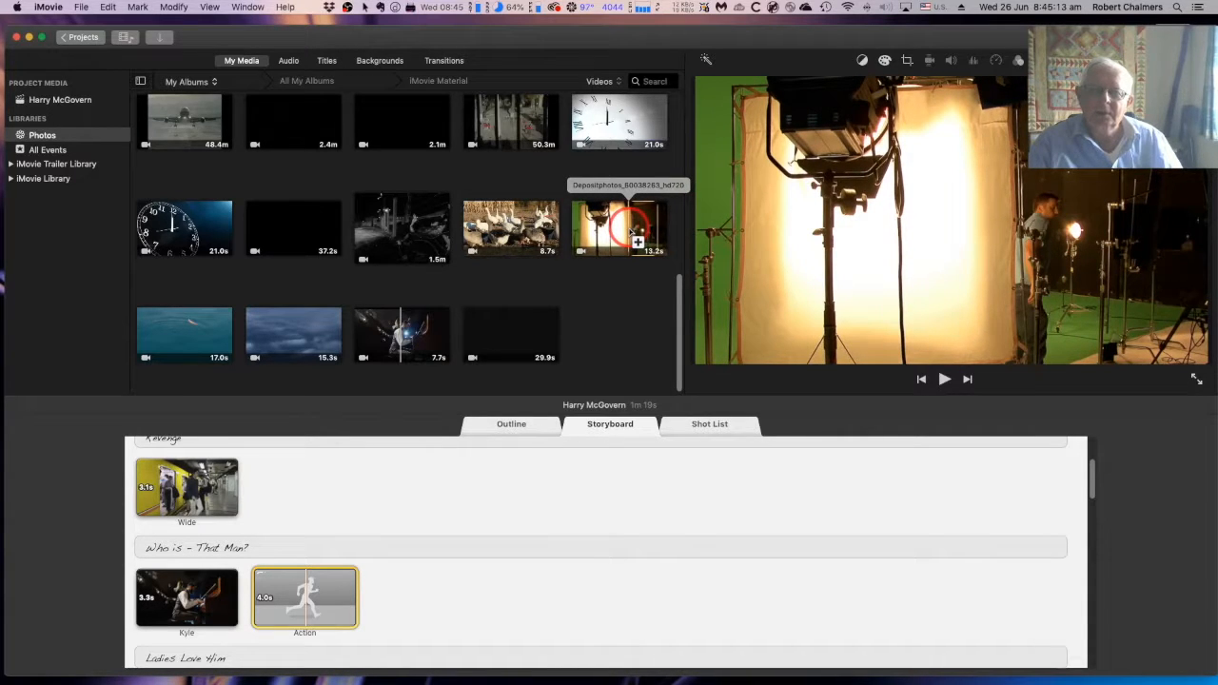
left_click(632, 232)
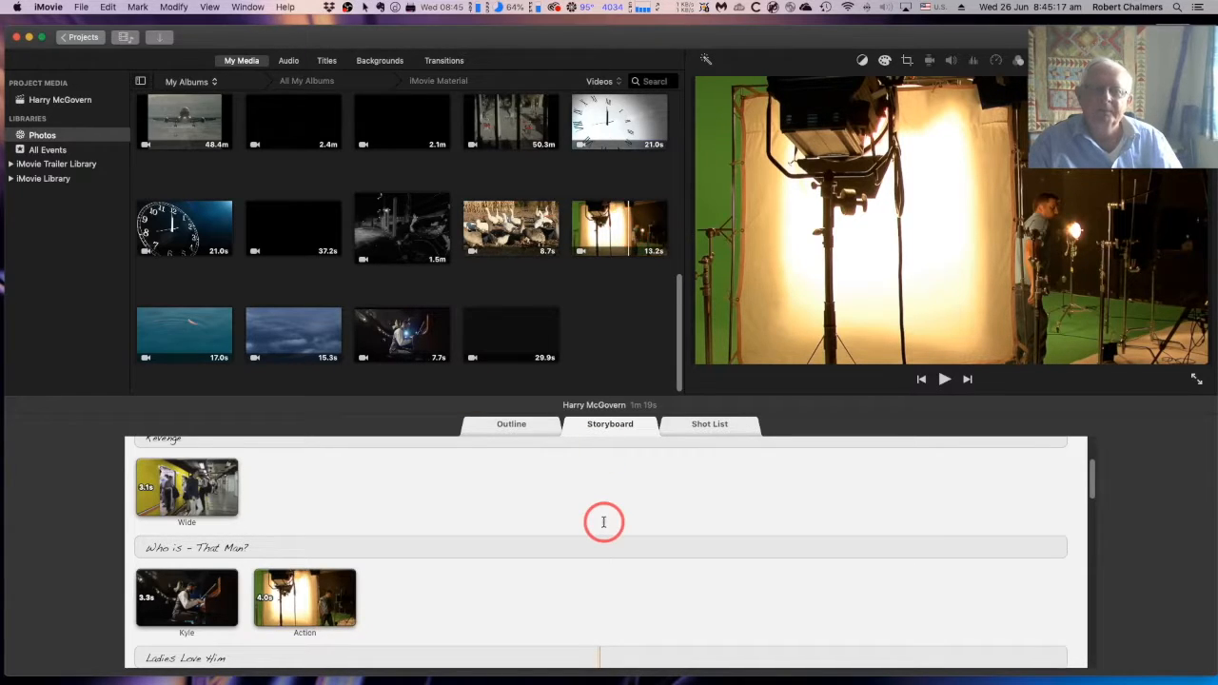
scroll(603, 524, "down", 5)
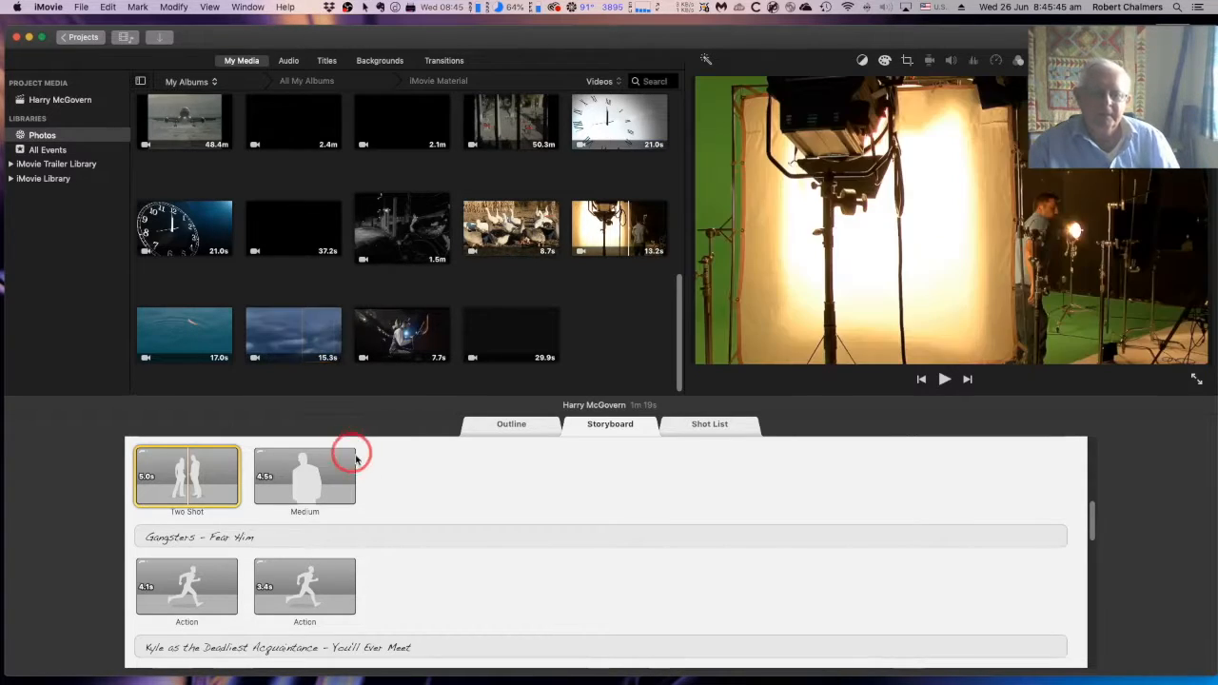
Delete the clips from both shots under "Who is - That Man?" and from the Wide shot under "Revenge"
scroll(352, 460, "up", 6)
scroll(357, 465, "down", 5)
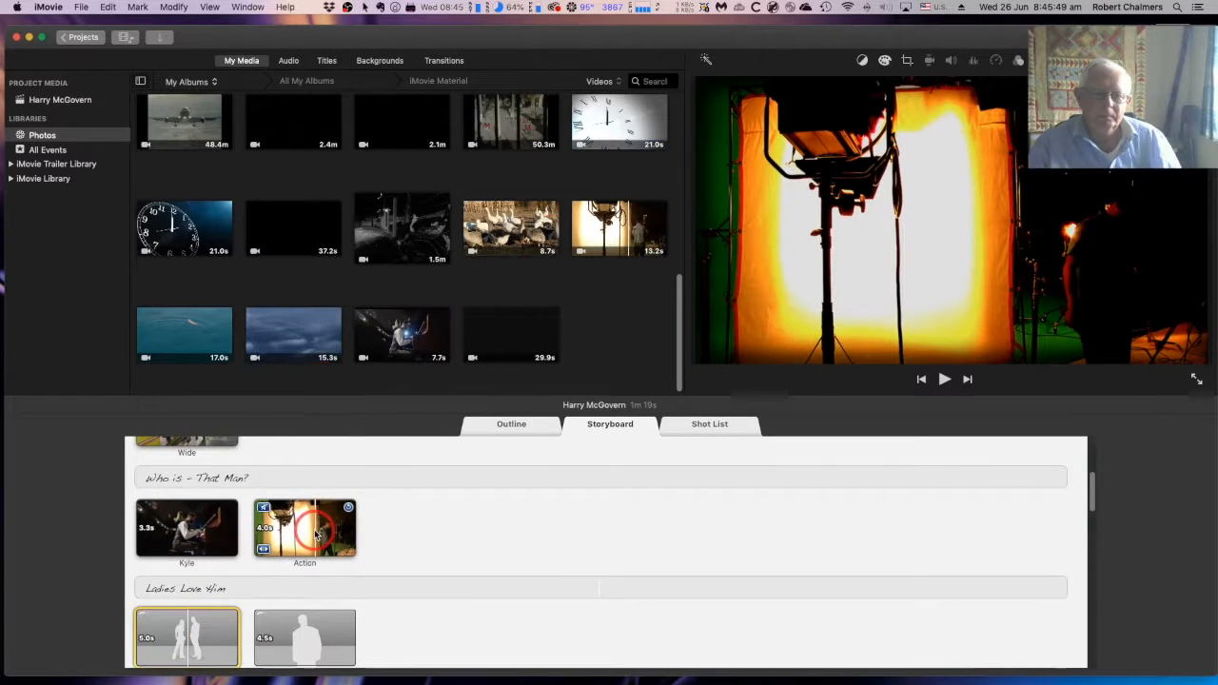
left_click(317, 536)
key("Delete")
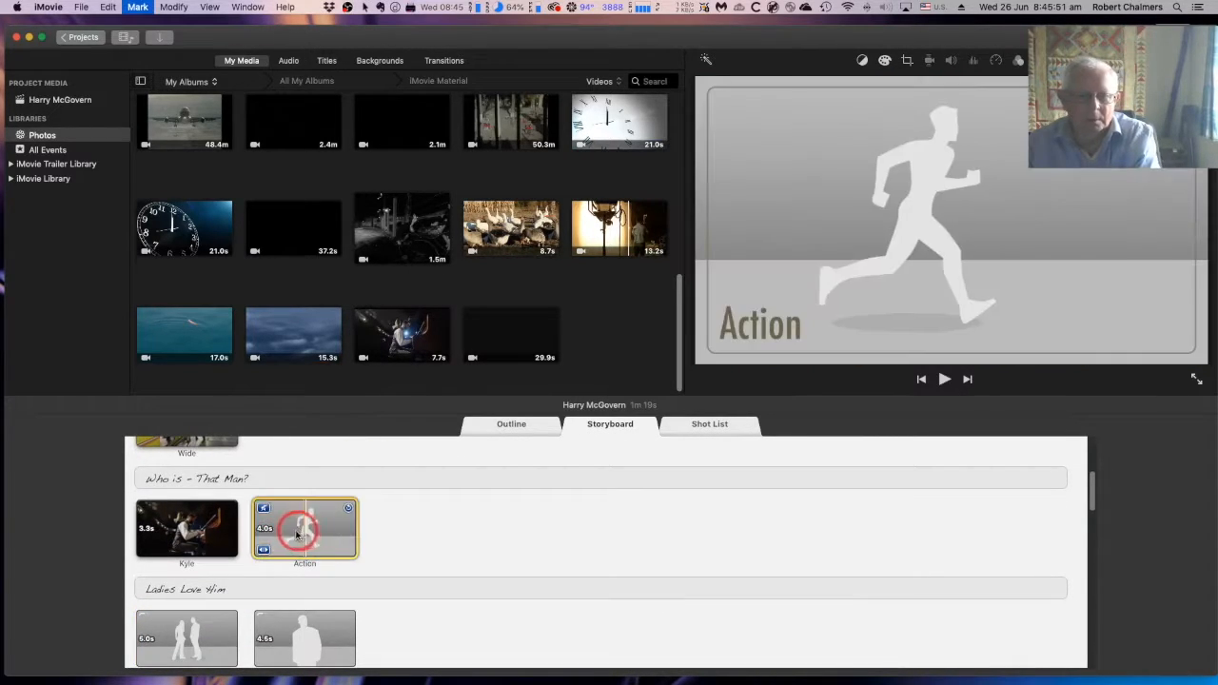
left_click(203, 533)
key("Delete")
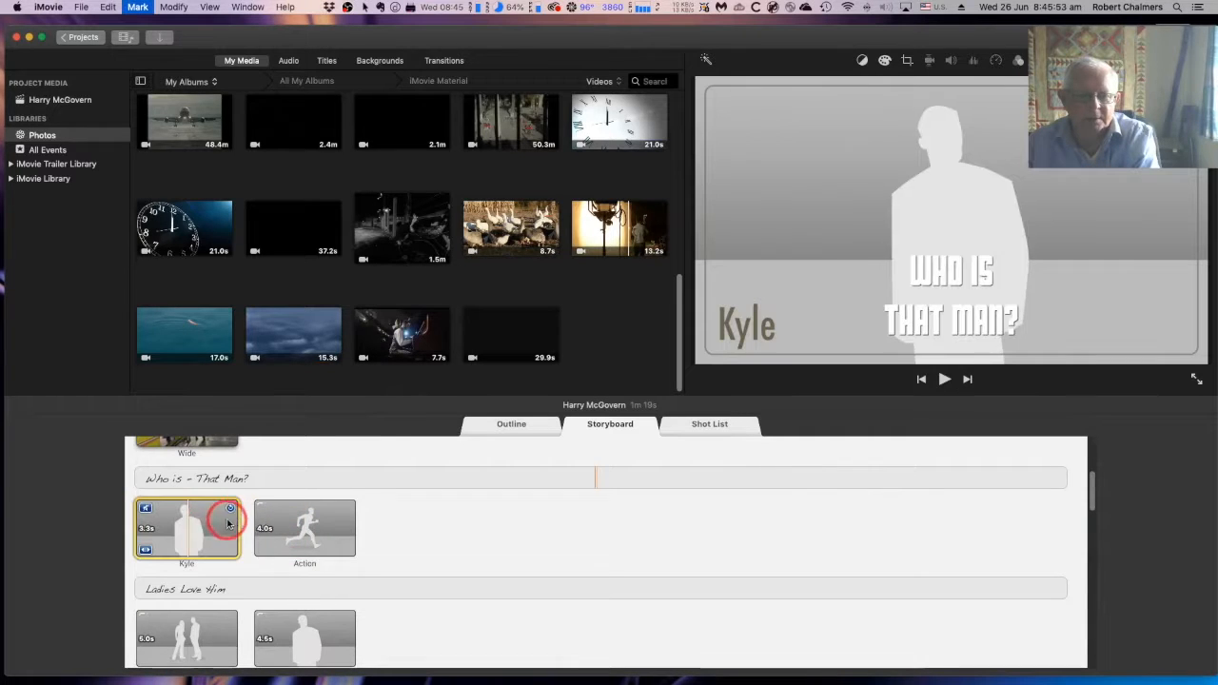
scroll(279, 487, "up", 2)
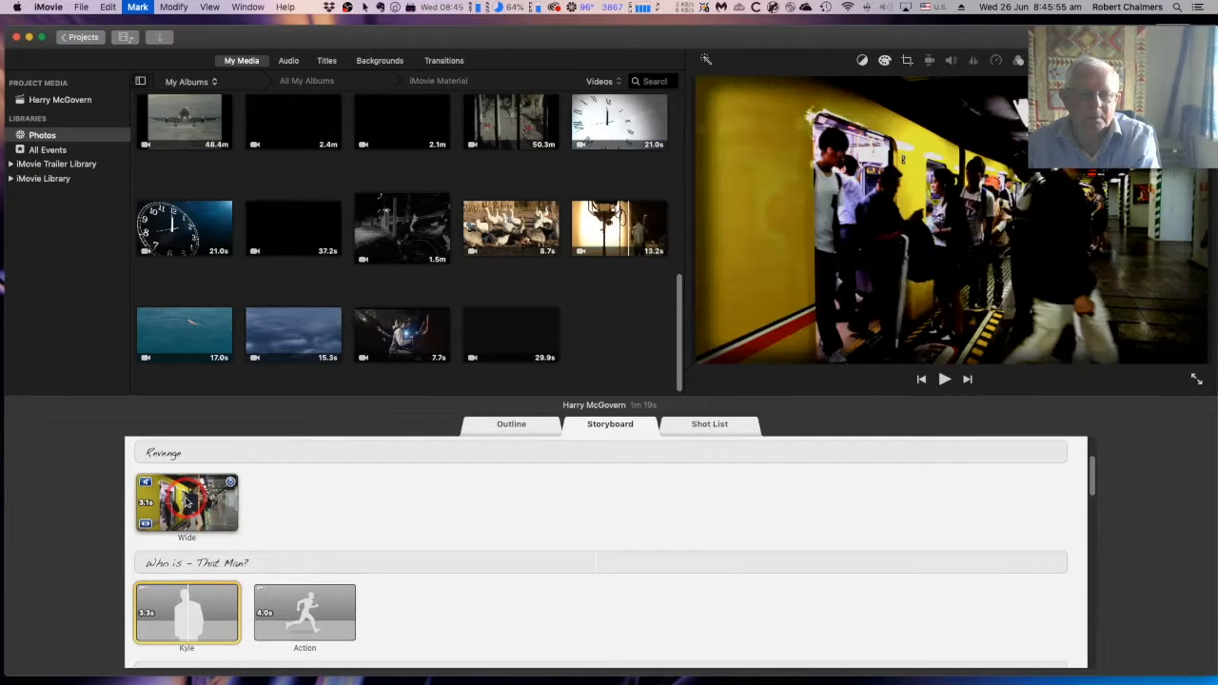
left_click(186, 501)
key("Delete")
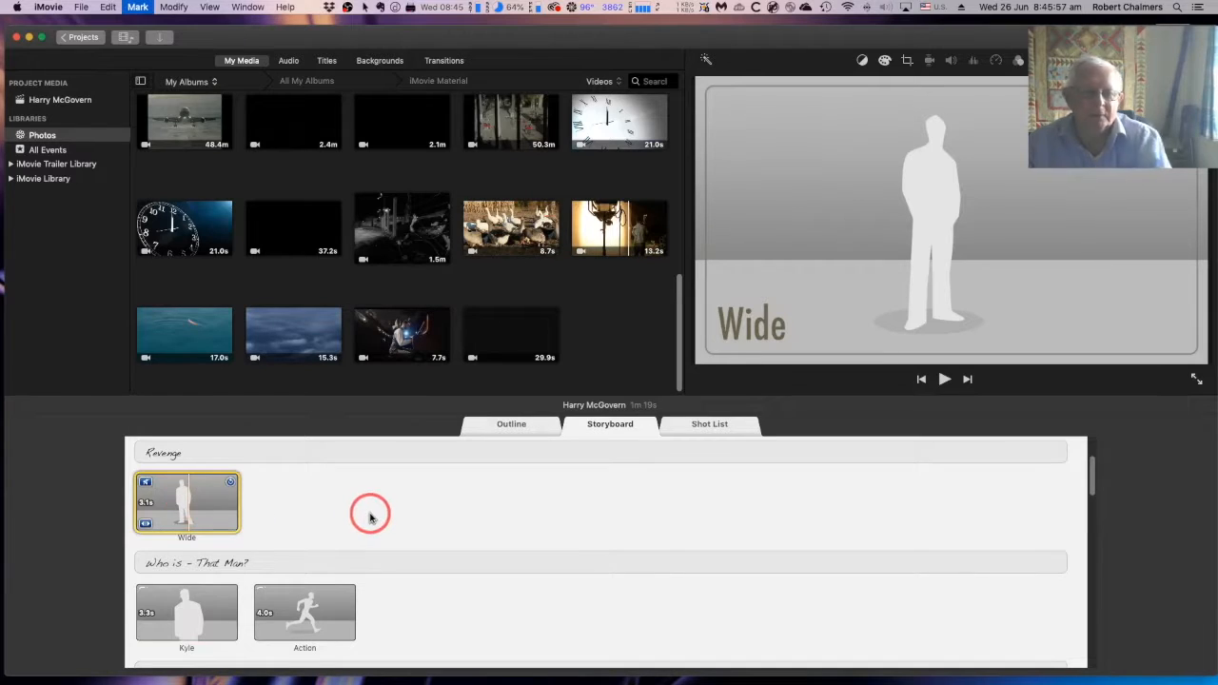
Fill the Wide shot under "Revenge" with the beginning of the 9.5-second yellow train clip
scroll(370, 516, "up", 2)
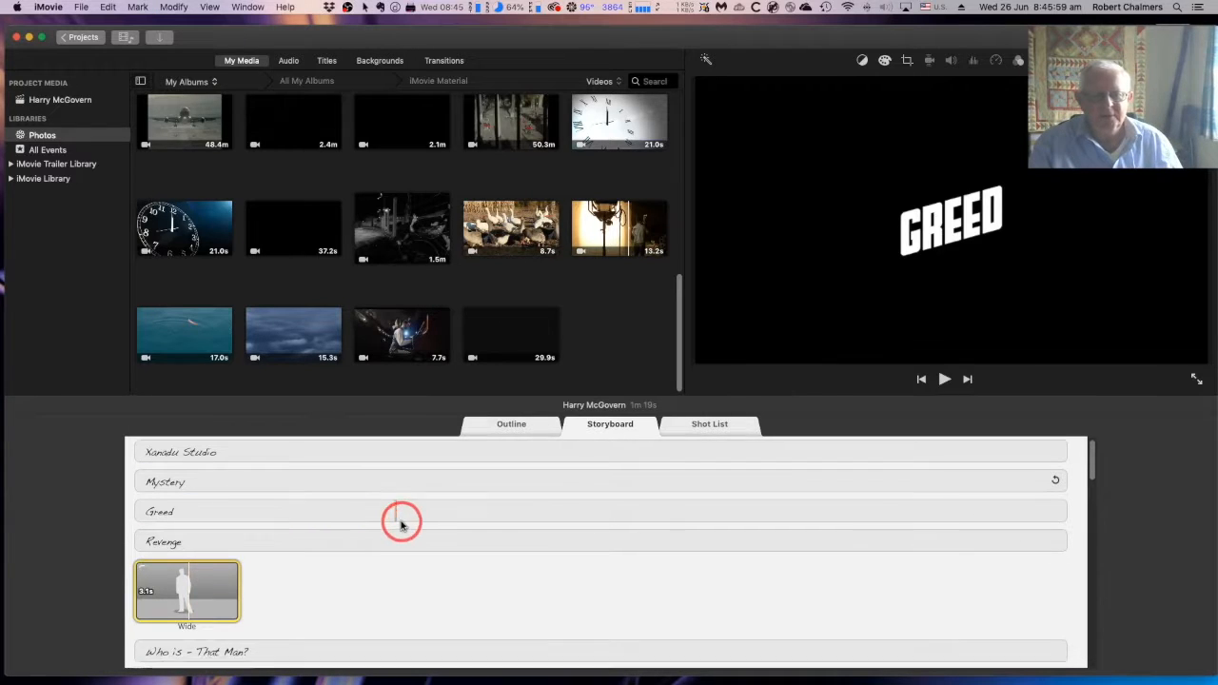
scroll(375, 580, "down", 2)
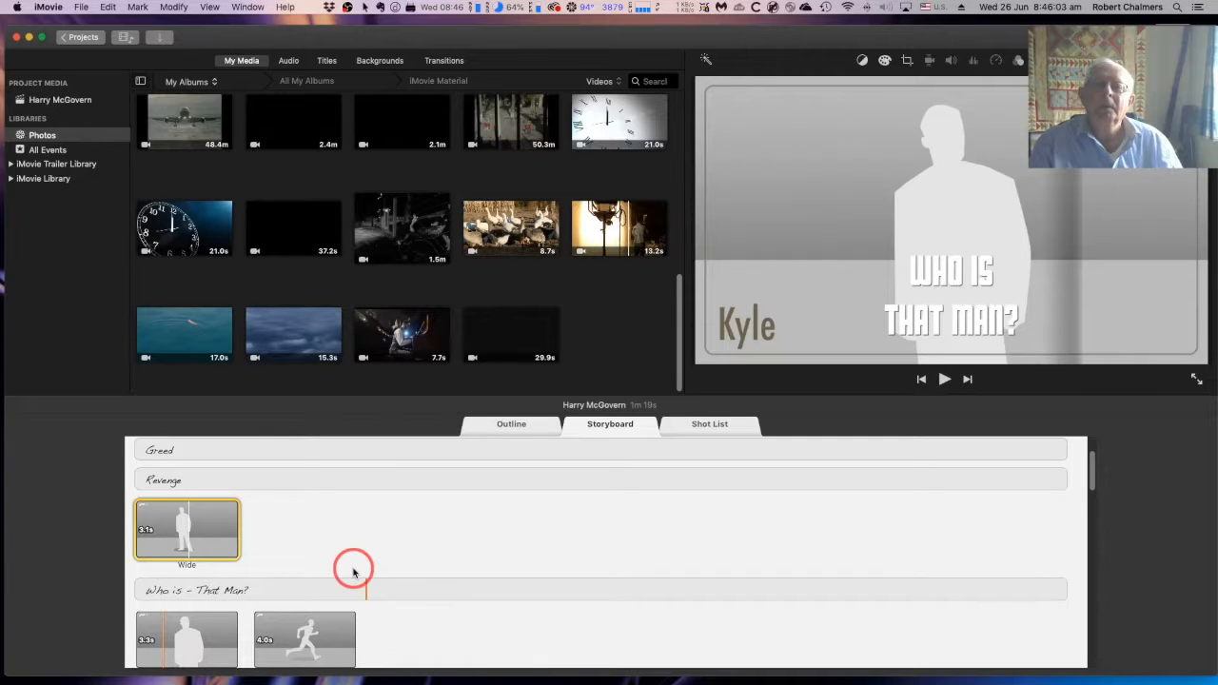
scroll(342, 271, "up", 4)
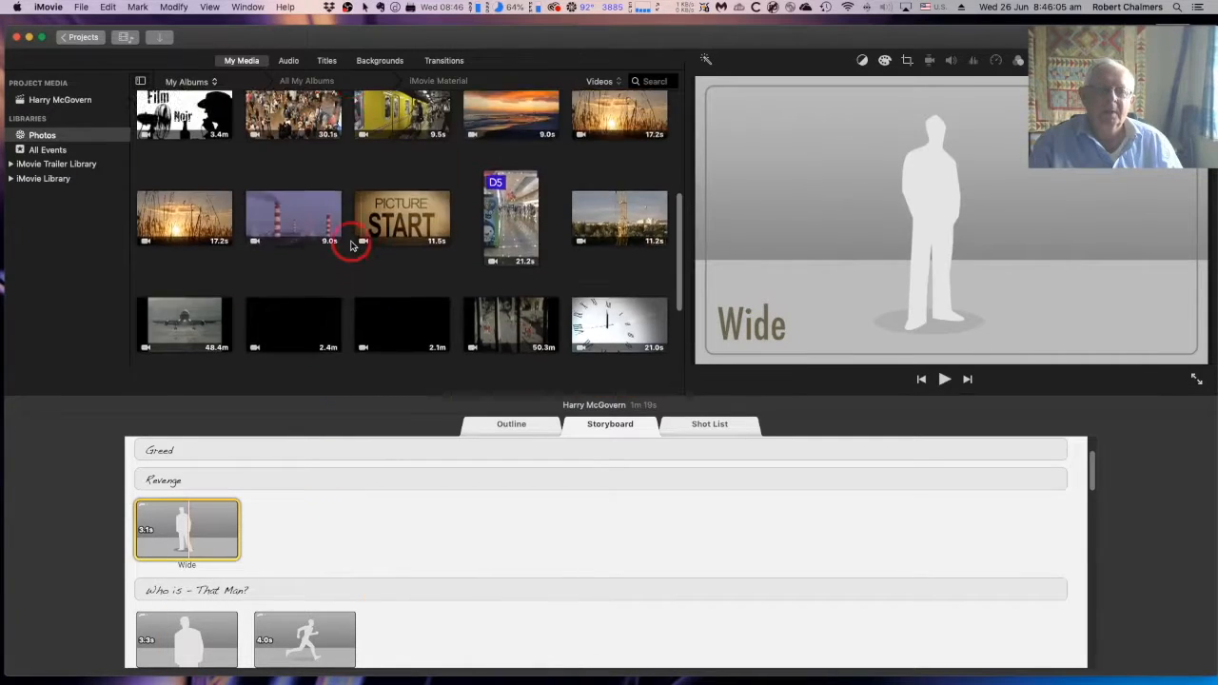
scroll(350, 245, "up", 5)
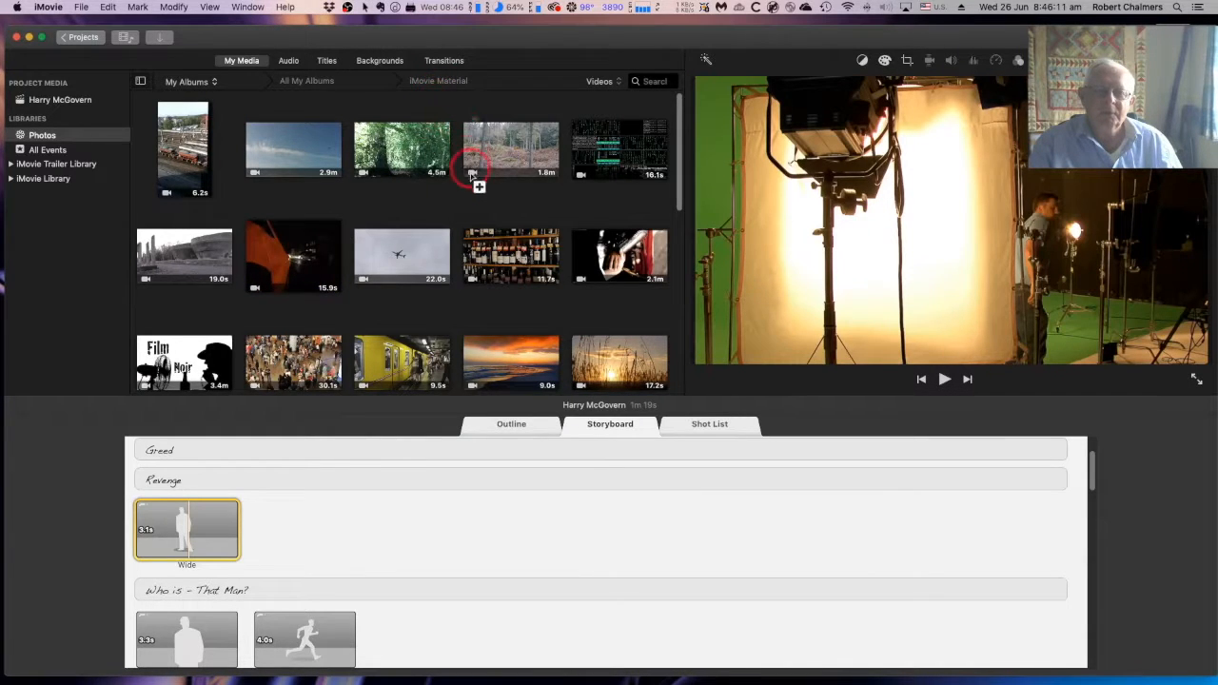
scroll(468, 171, "down", 1)
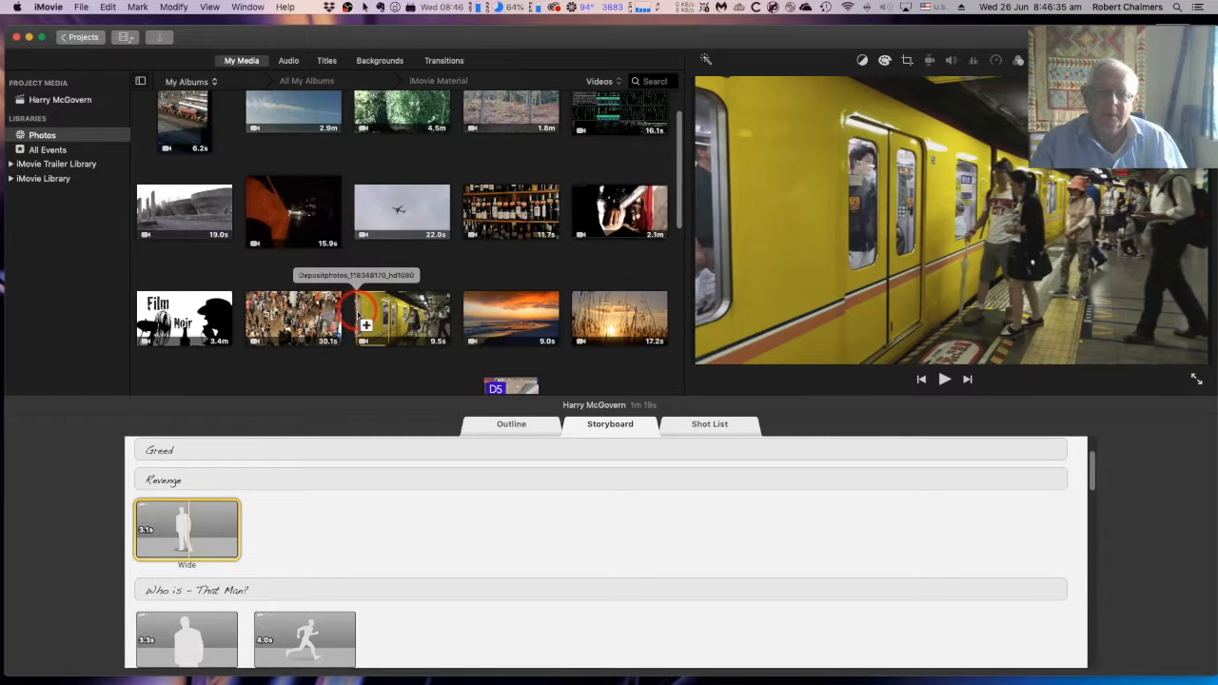
left_click(357, 314)
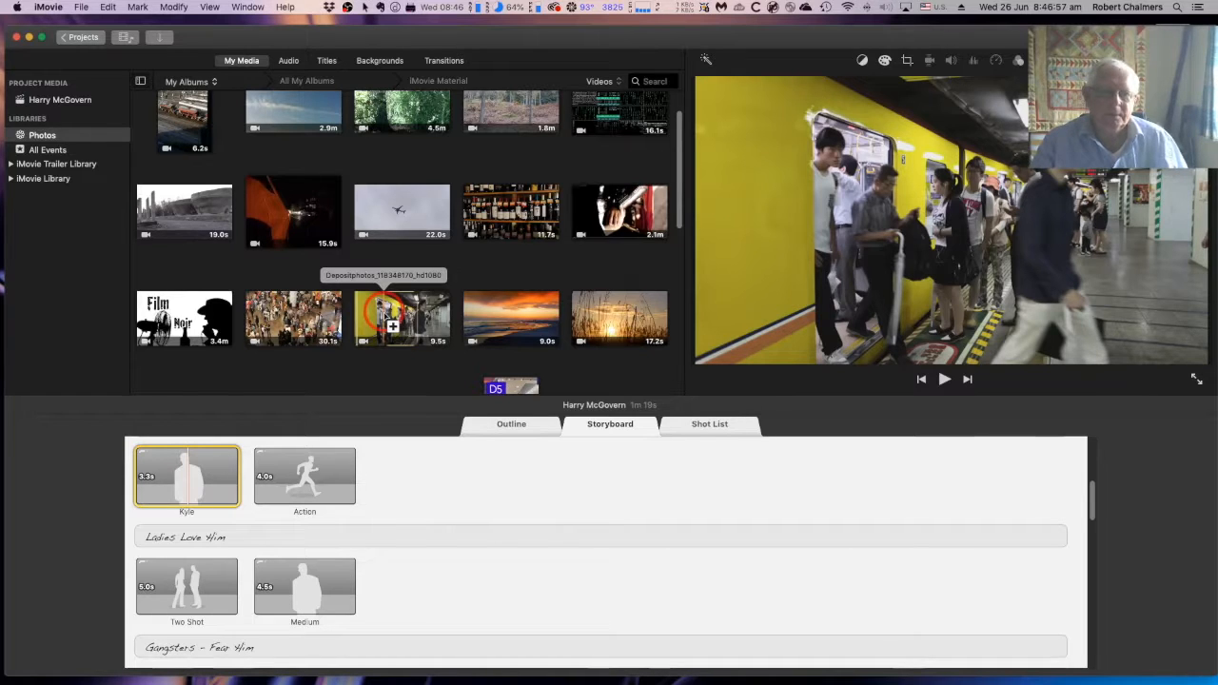
Fill the first shot under "Who is - That Man?" with a further section of the yellow train clip
left_click(386, 320)
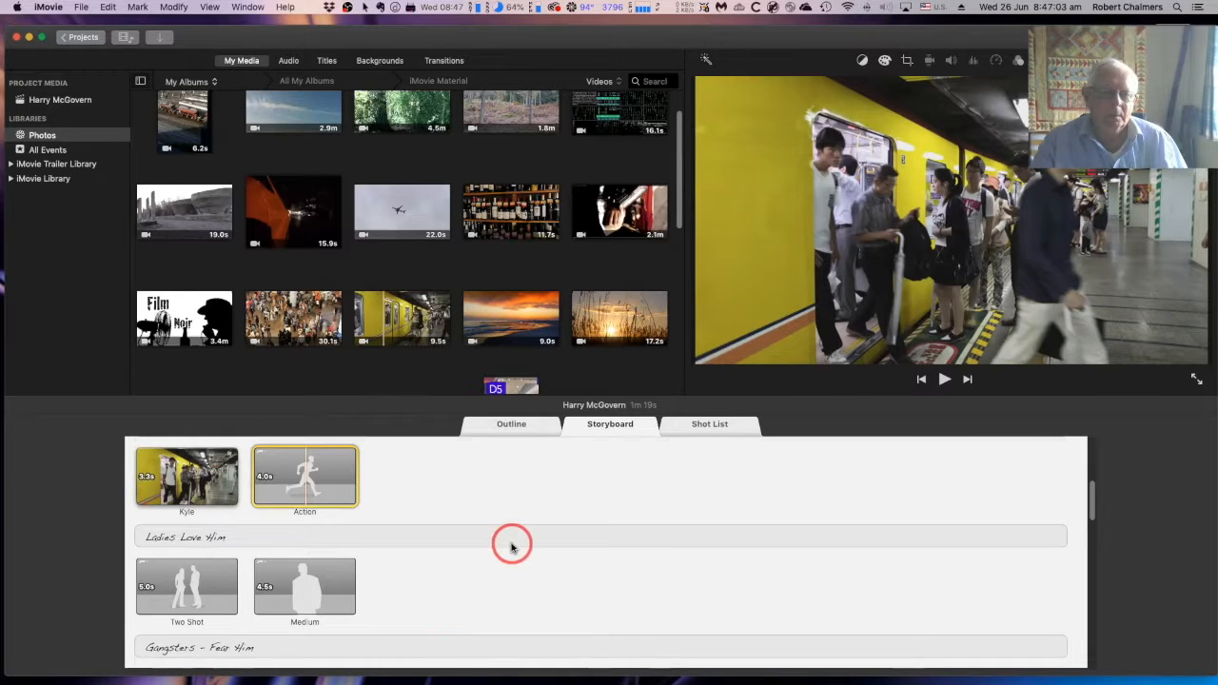
scroll(510, 541, "up", 3)
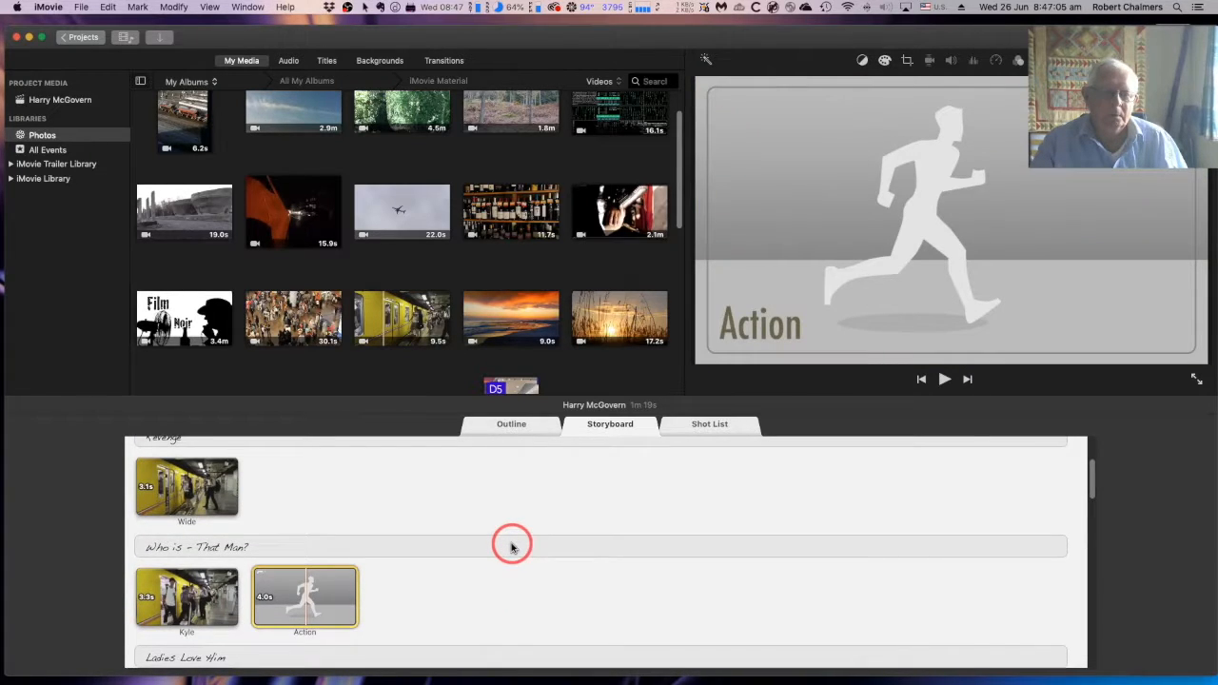
scroll(511, 547, "down", 1)
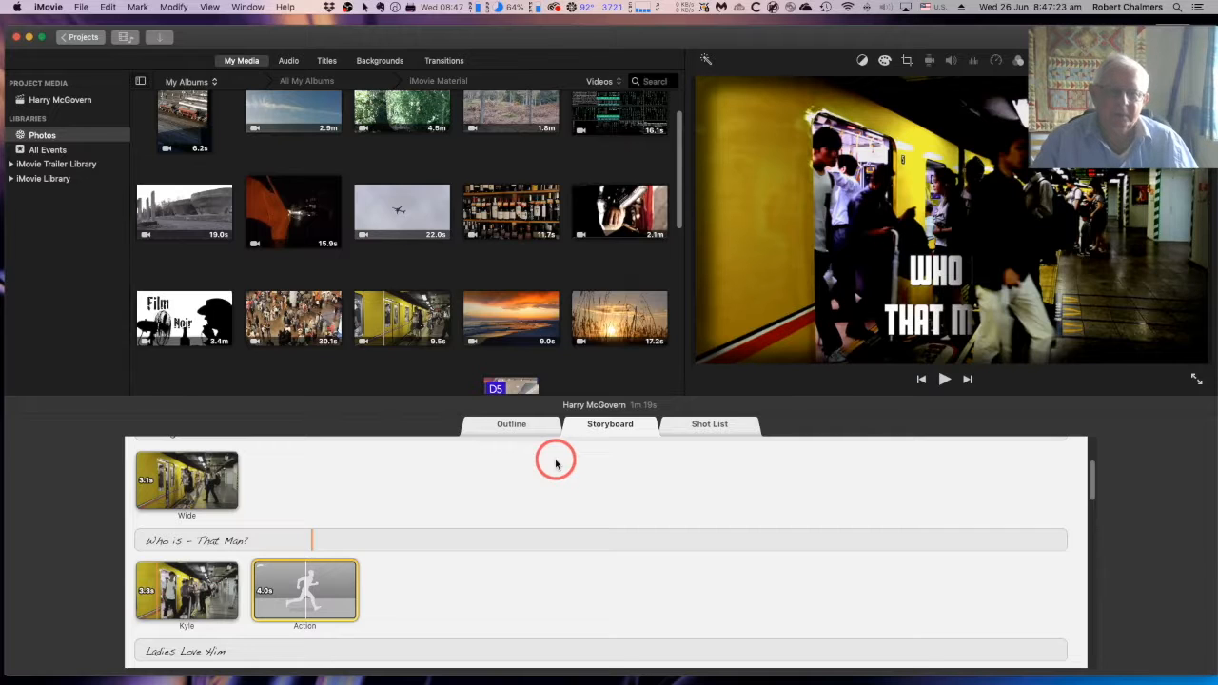
Fill the Action shot under "Who is - That Man?" with the man in armour from the "Fulle Battle Scene. Unedited" clip
scroll(516, 482, "down", 2)
scroll(516, 483, "down", 1)
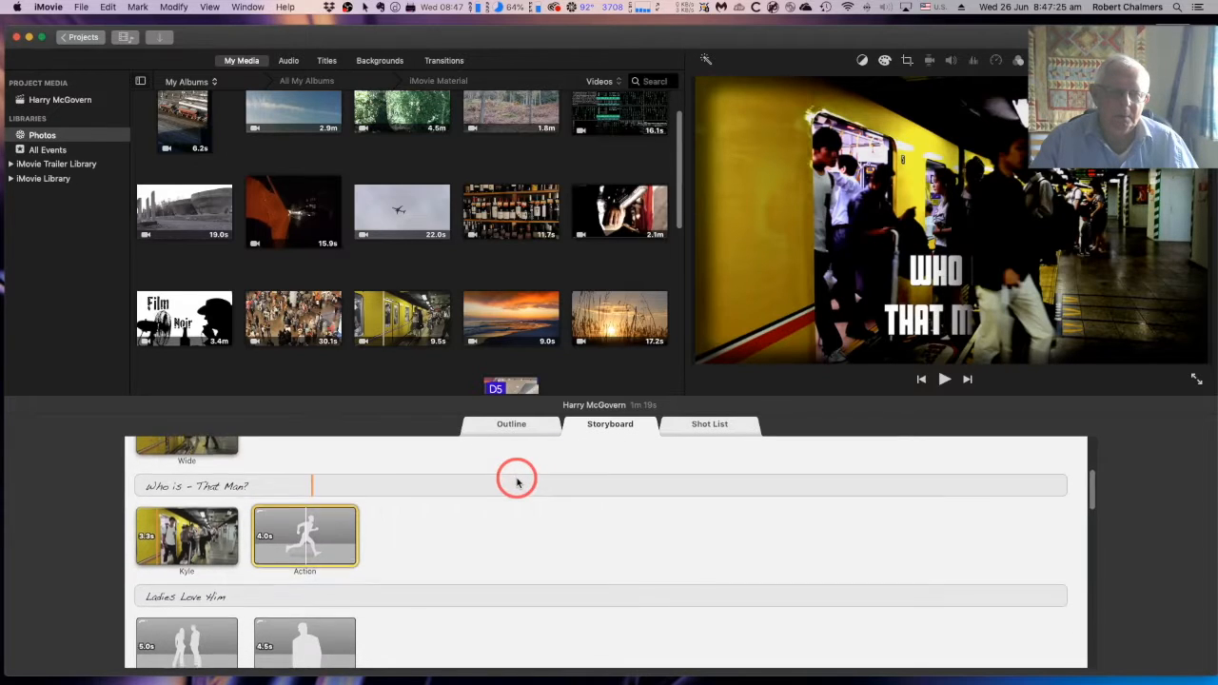
left_click(283, 521)
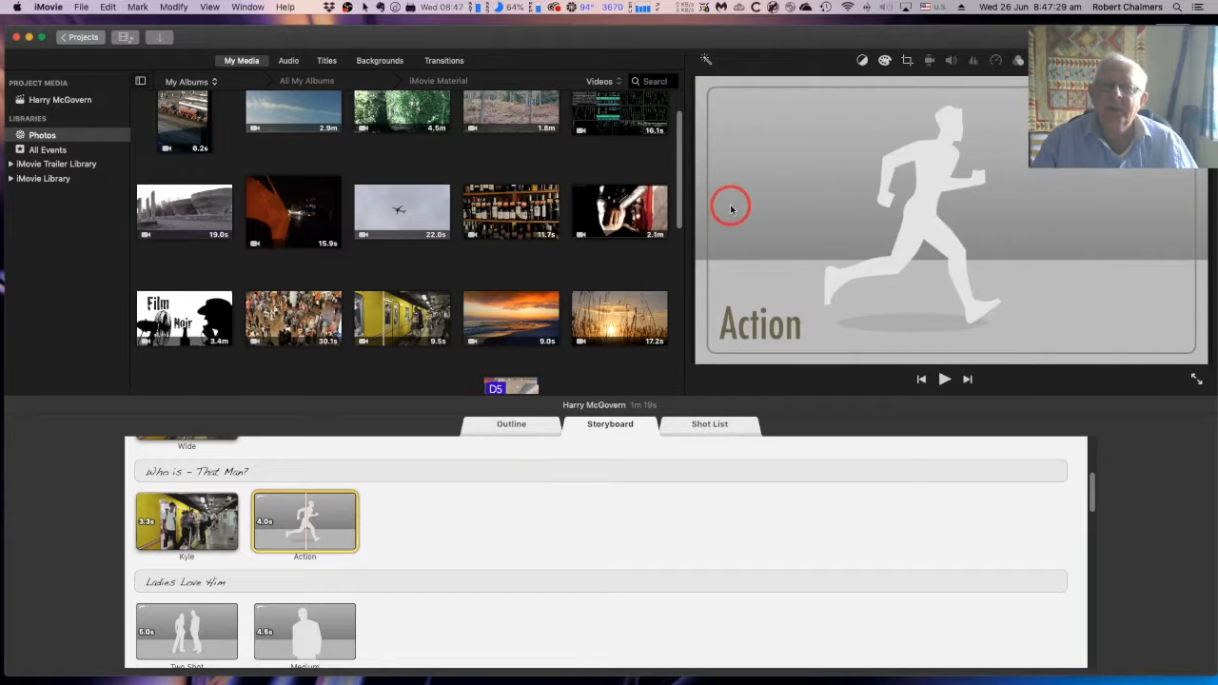
key("space")
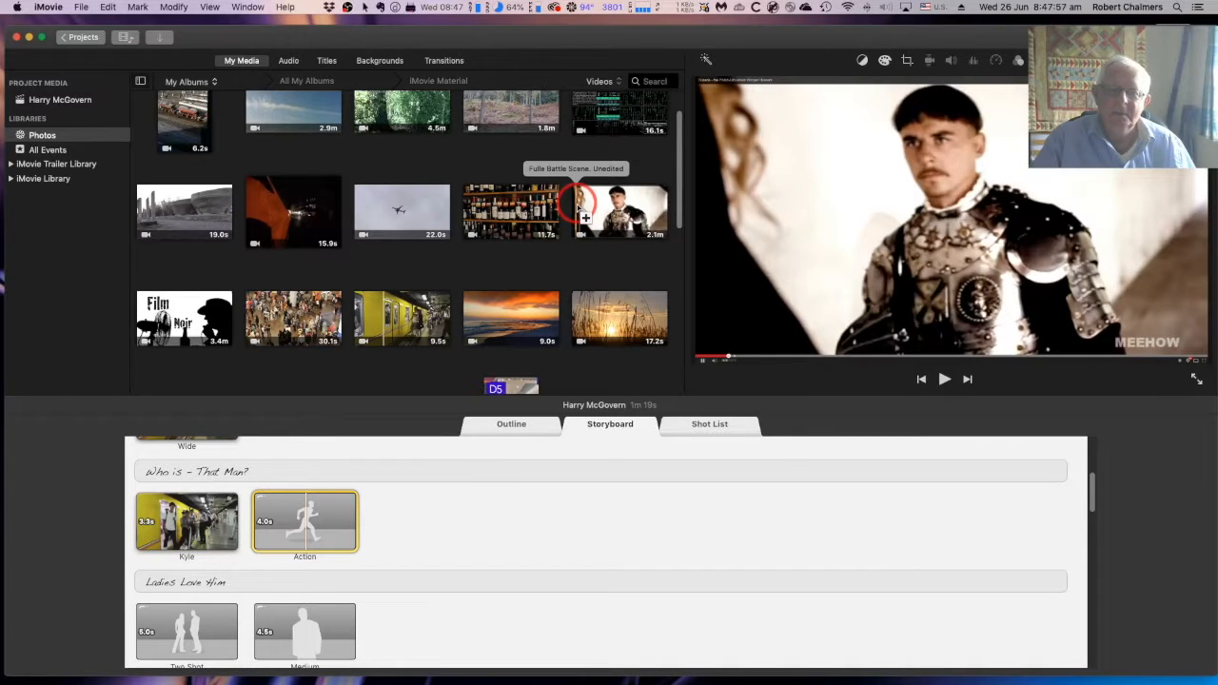
left_click(580, 204)
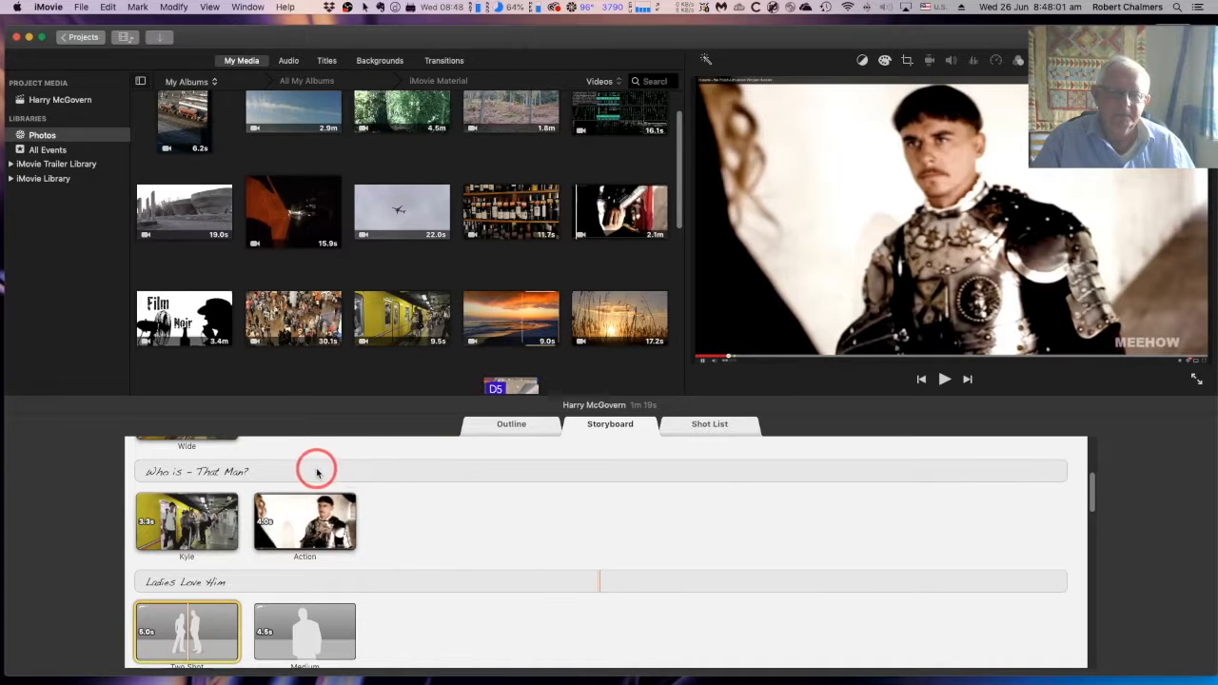
Review the filled shots under "Revenge" and "Who is - That Man?" and the empty placeholders that follow
scroll(303, 516, "down", 5)
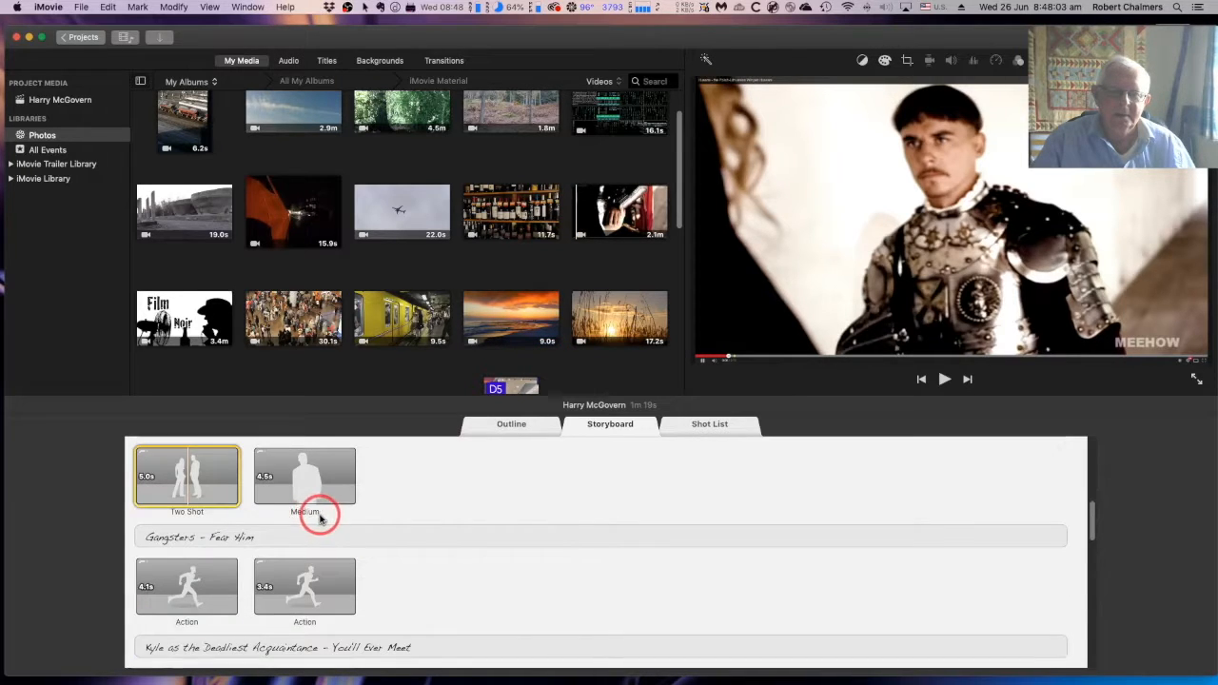
scroll(328, 488, "up", 4)
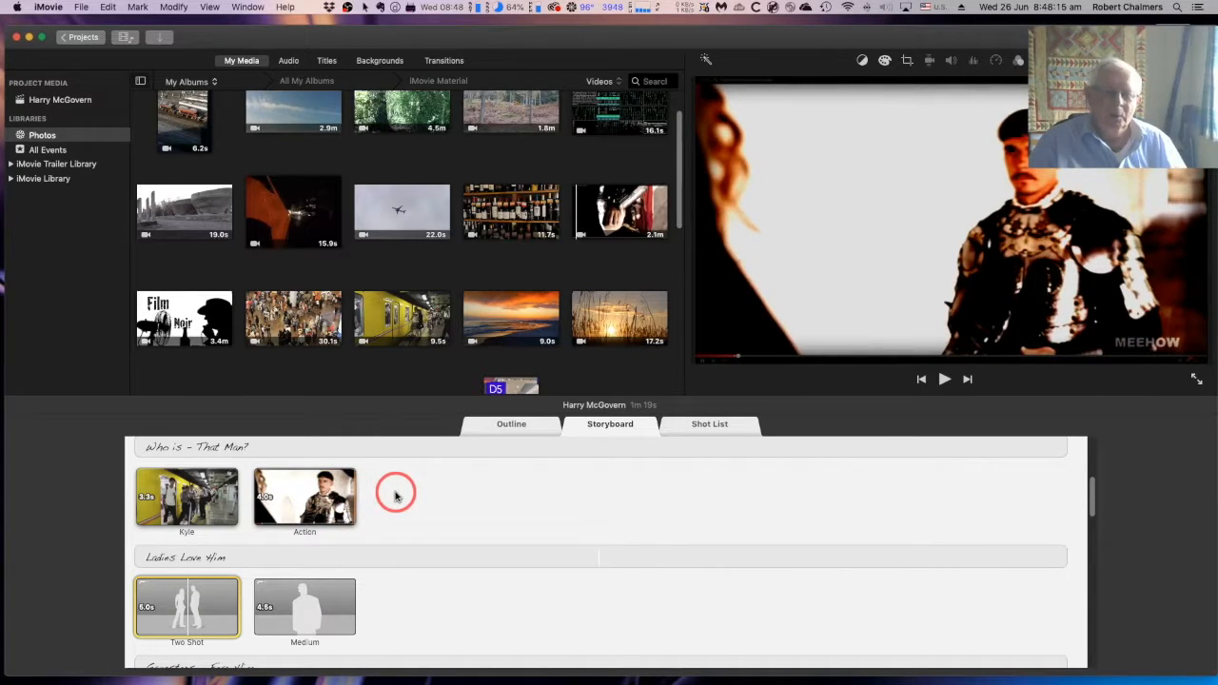
scroll(398, 497, "up", 3)
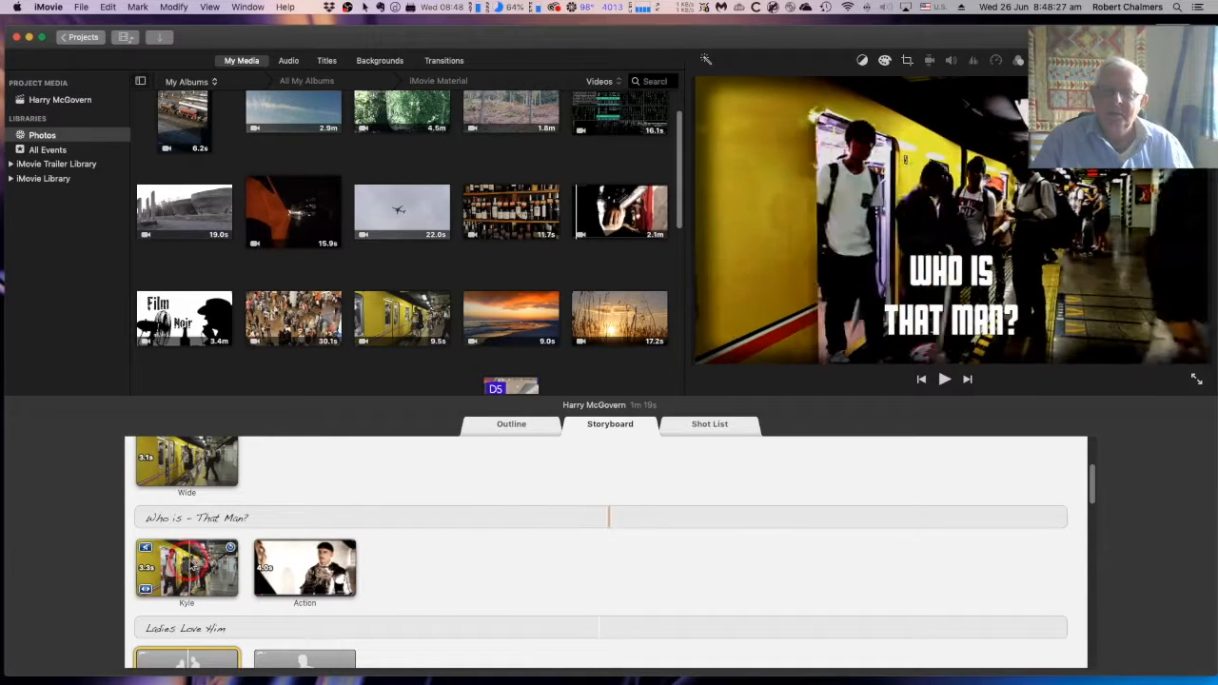
scroll(218, 561, "up", 3)
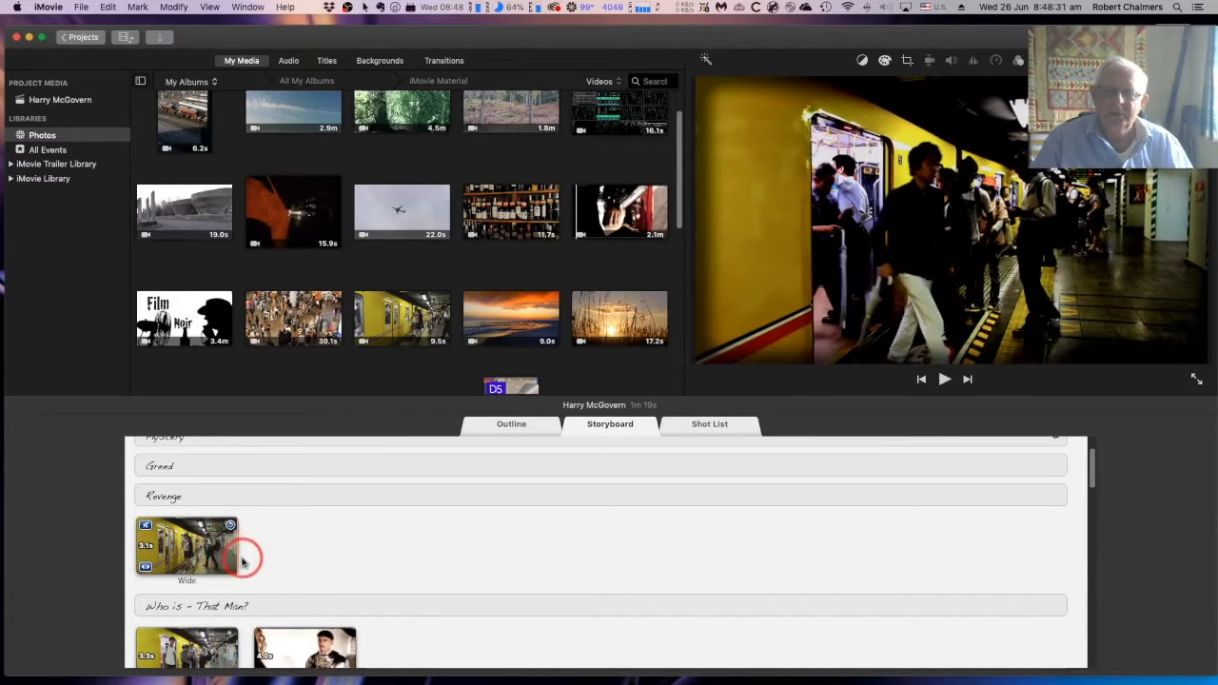
scroll(193, 592, "down", 3)
scroll(197, 601, "up", 1)
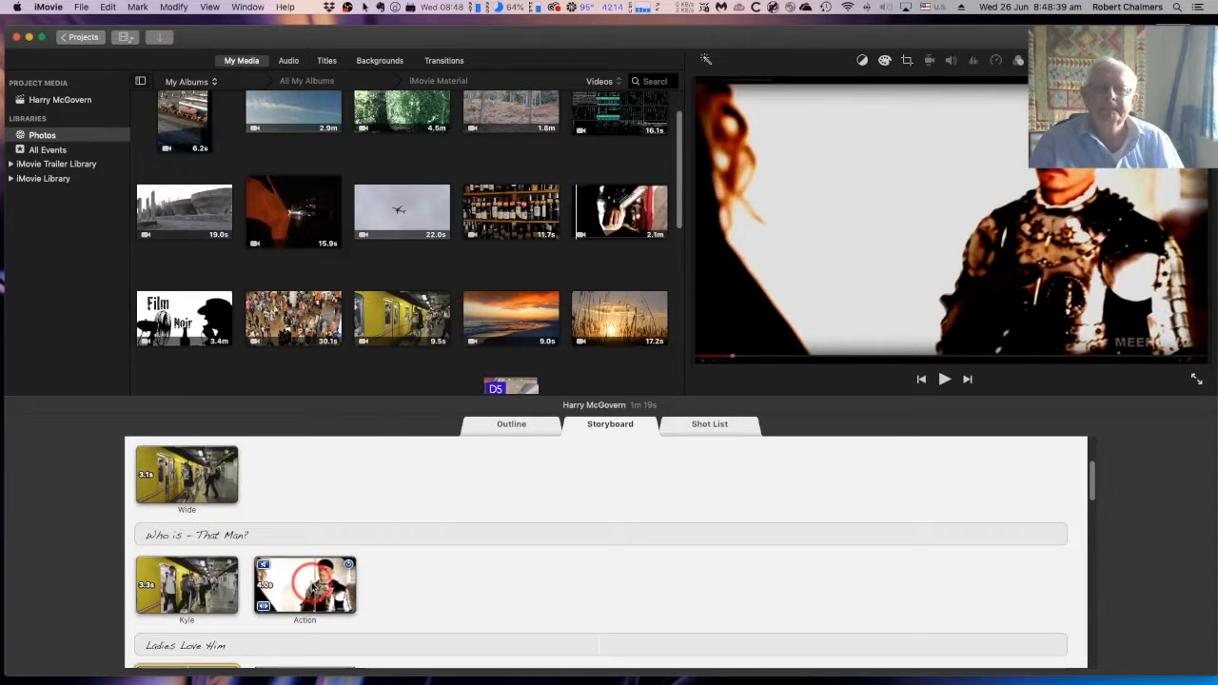
Open the DepositPhotos album from all albums in the Photos library to find an image for the Two Shot under "Ladies Love Him"
scroll(533, 575, "down", 5)
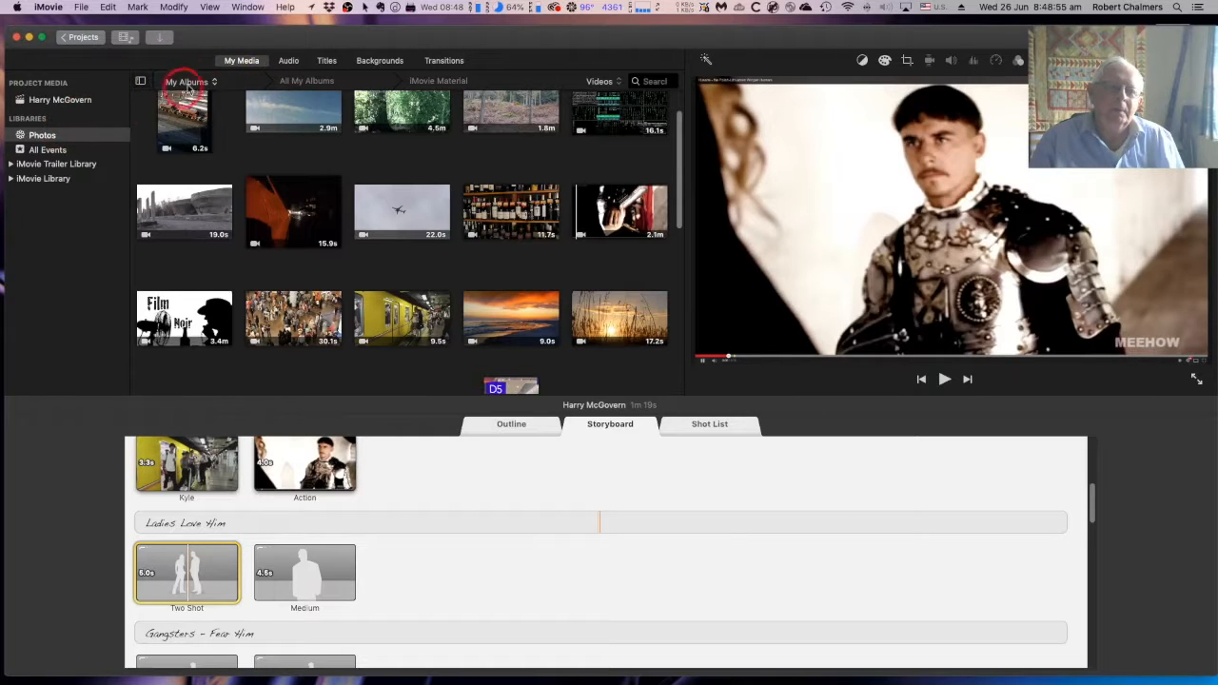
left_click(178, 89)
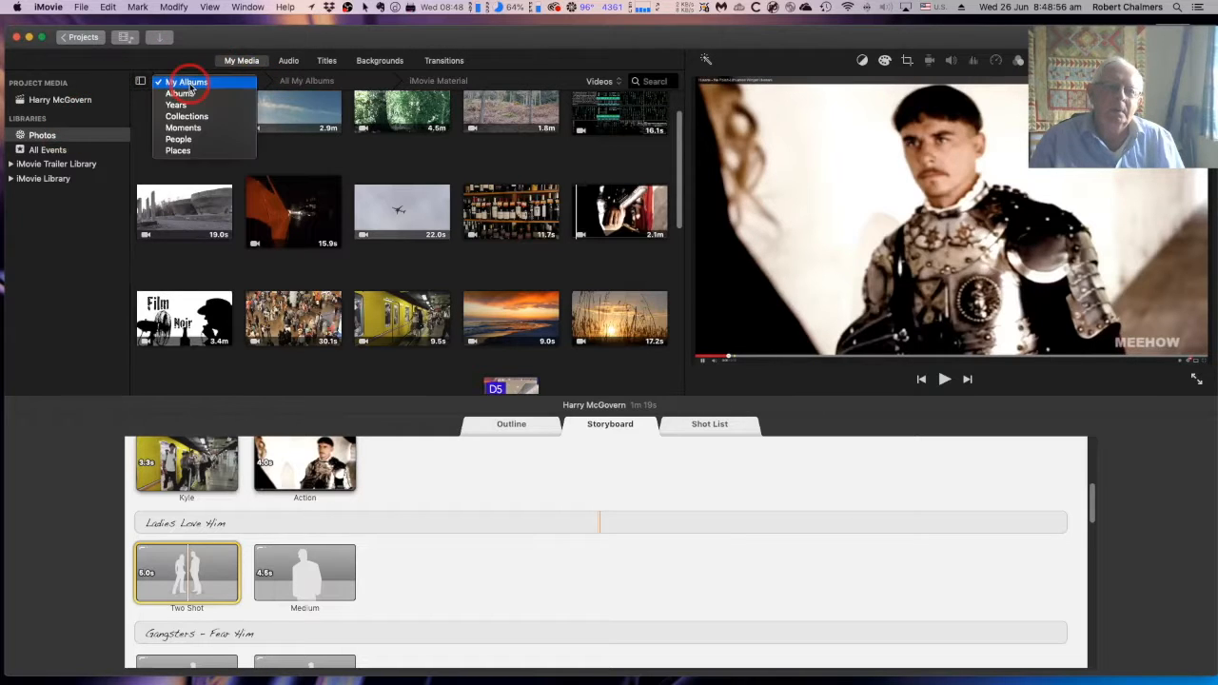
left_click(304, 85)
left_click(304, 85)
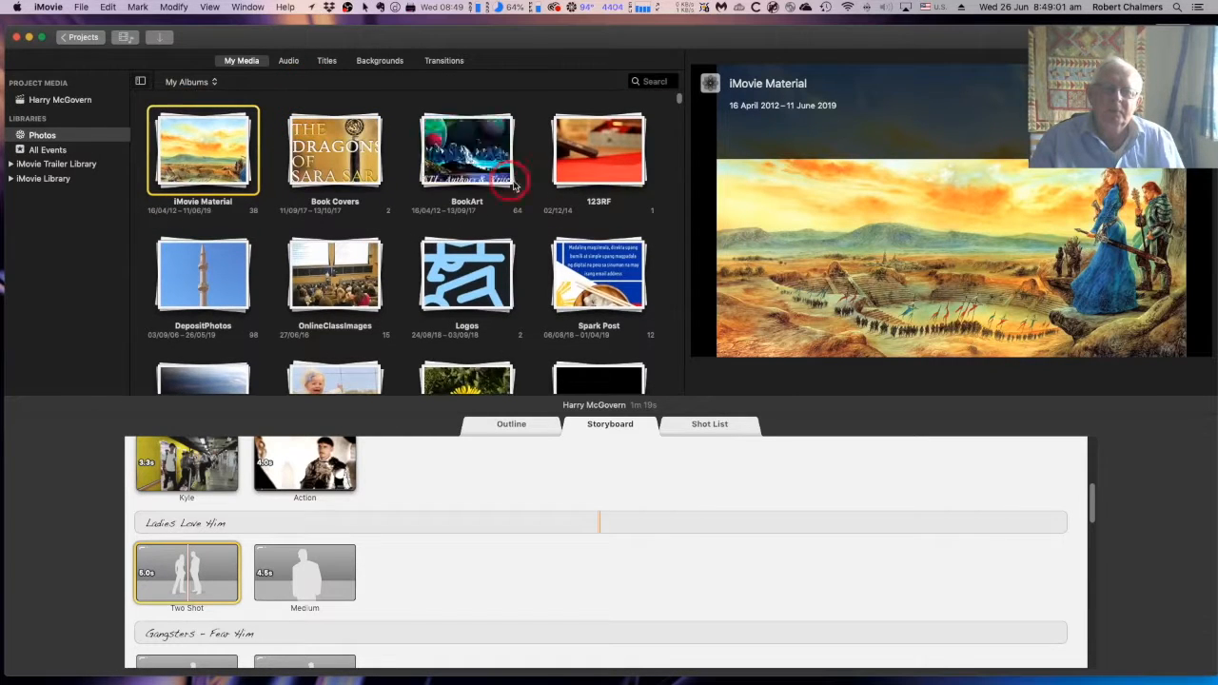
double_click(199, 295)
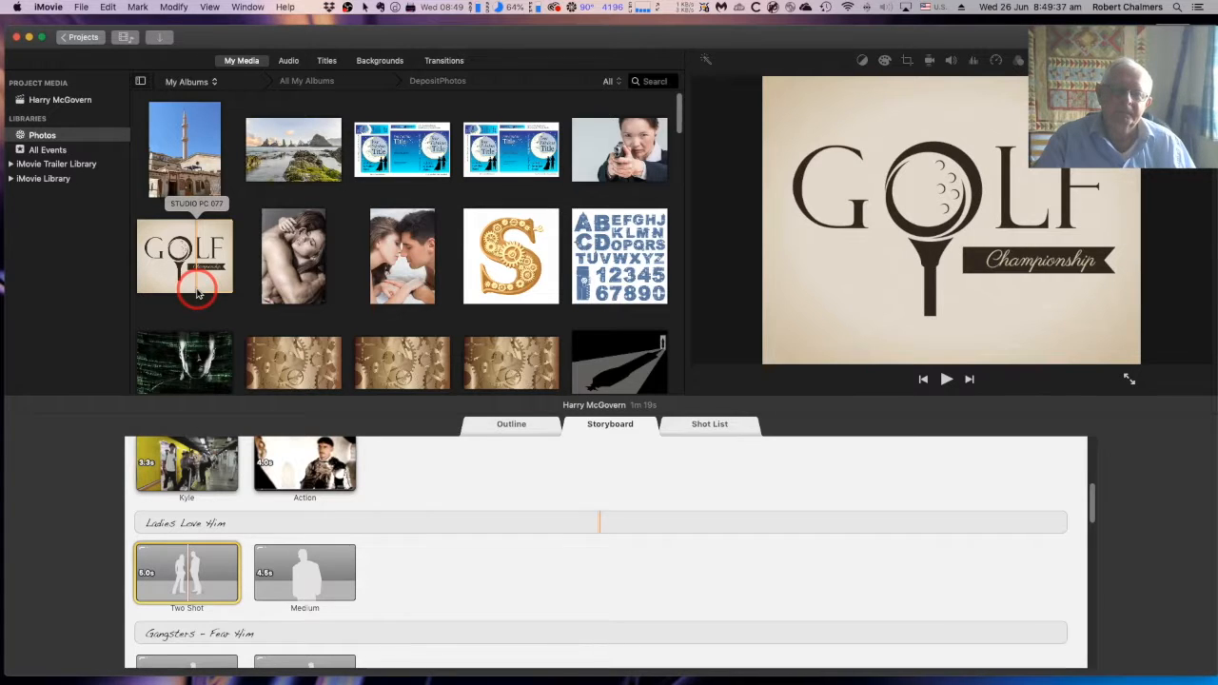
scroll(198, 293, "down", 1)
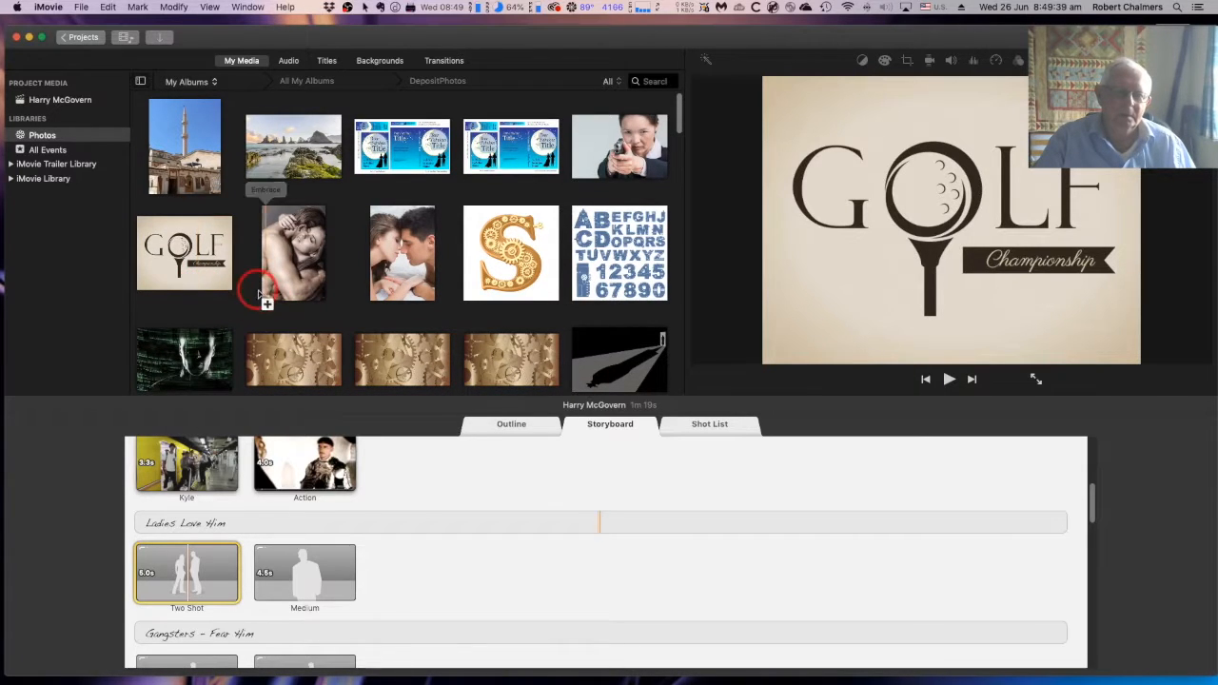
Fill the Two Shot under "Ladies Love Him" with the "Woman aiming a hand gun" photo
left_click(181, 576)
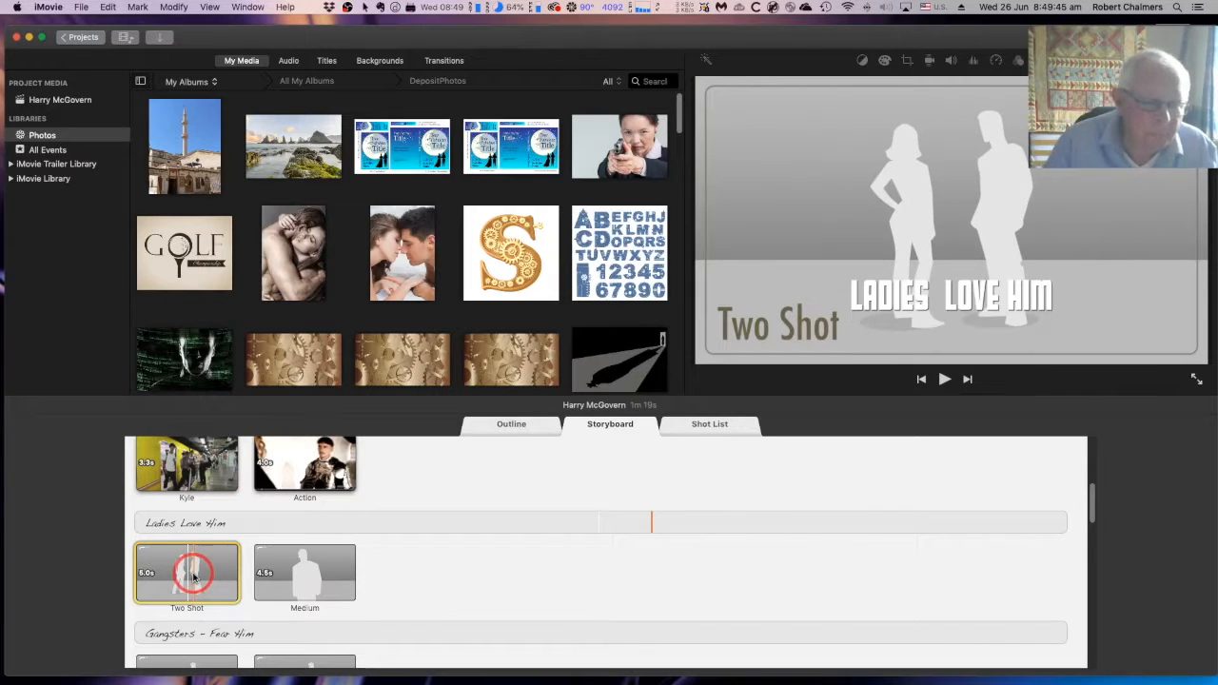
scroll(192, 577, "down", 1)
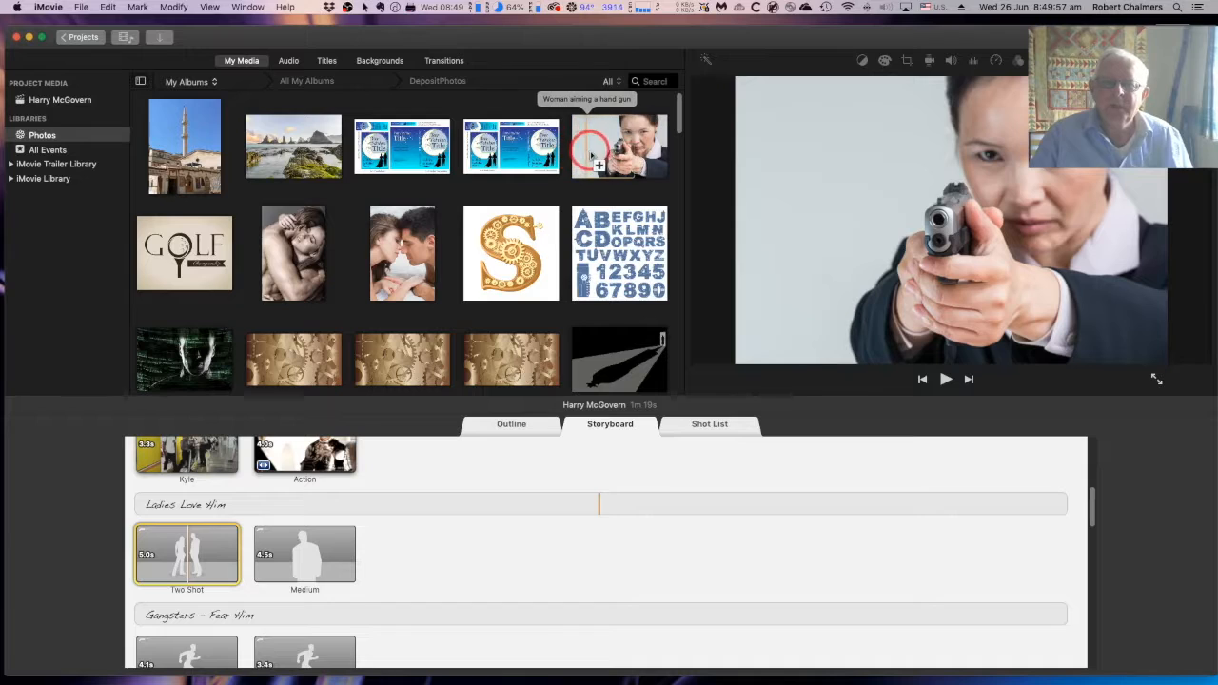
left_click(611, 152)
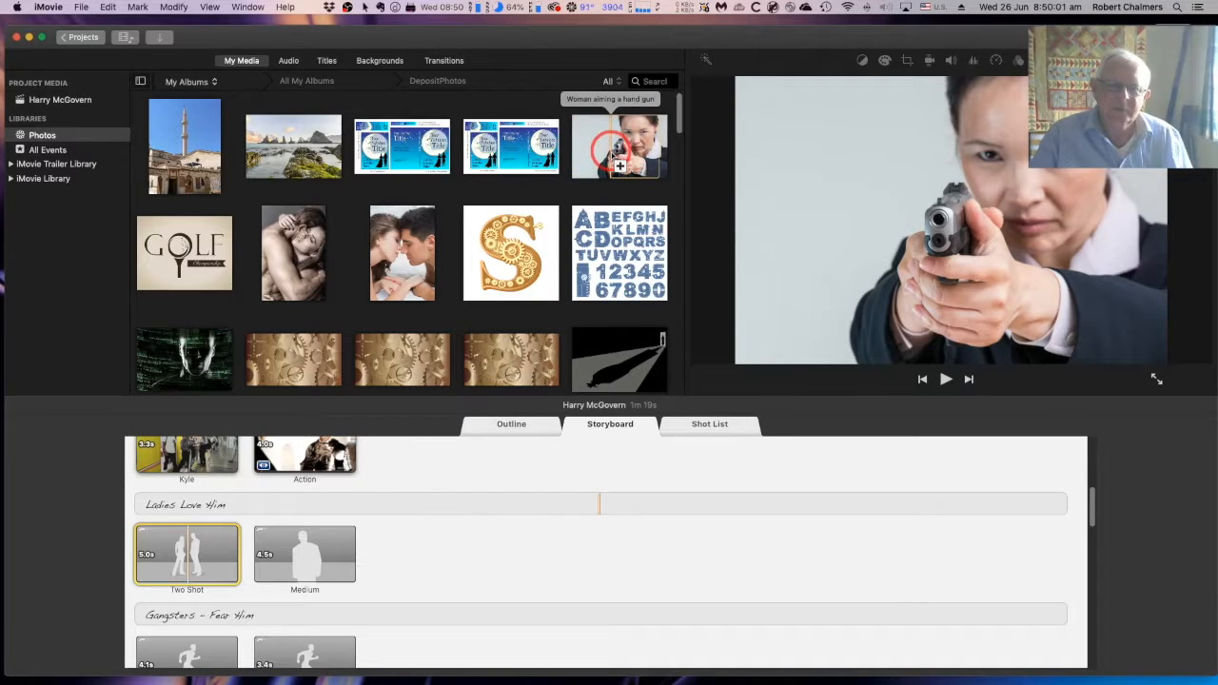
left_click(619, 164)
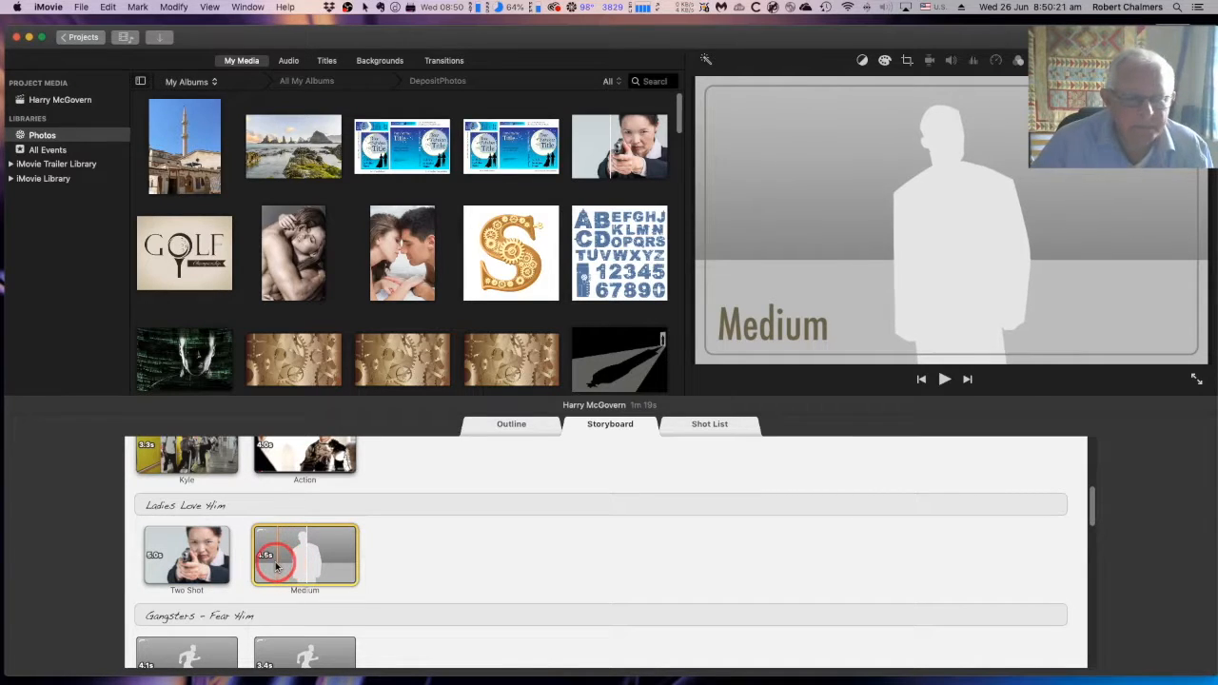
Fill the Medium shot under "Ladies Love Him" with the photo of a shadowed face behind green computer code
left_click(203, 366)
scroll(202, 366, "down", 2)
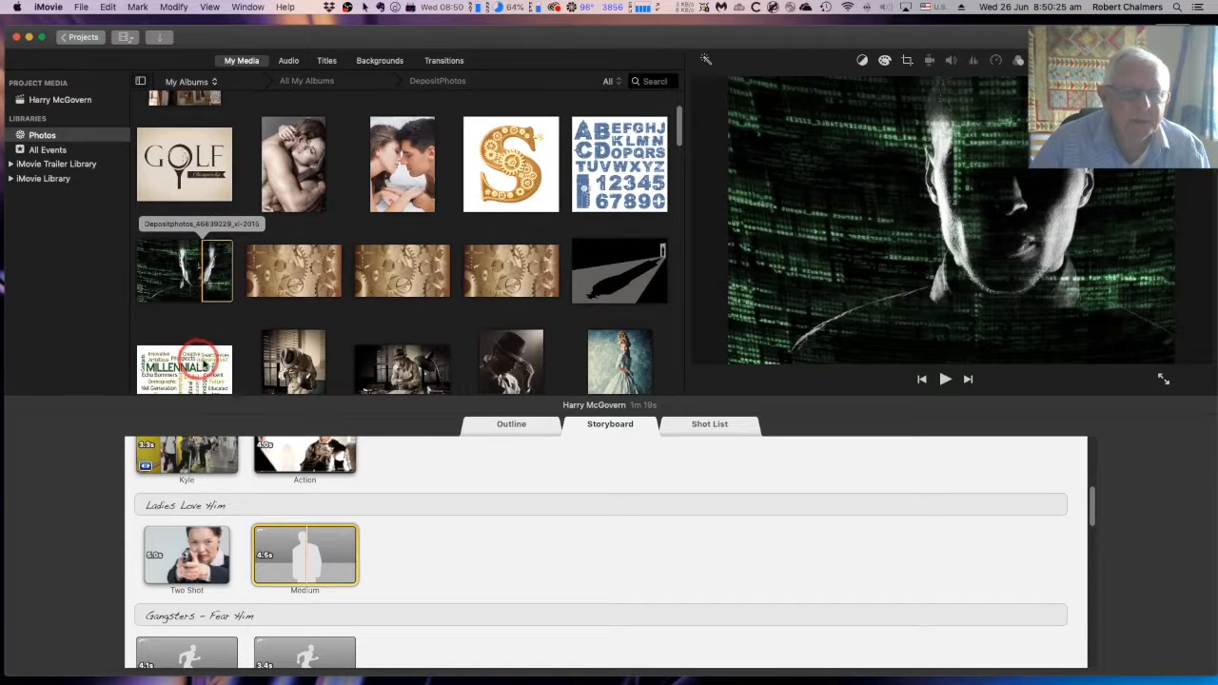
left_click(174, 271)
scroll(174, 271, "up", 1)
left_click(177, 276)
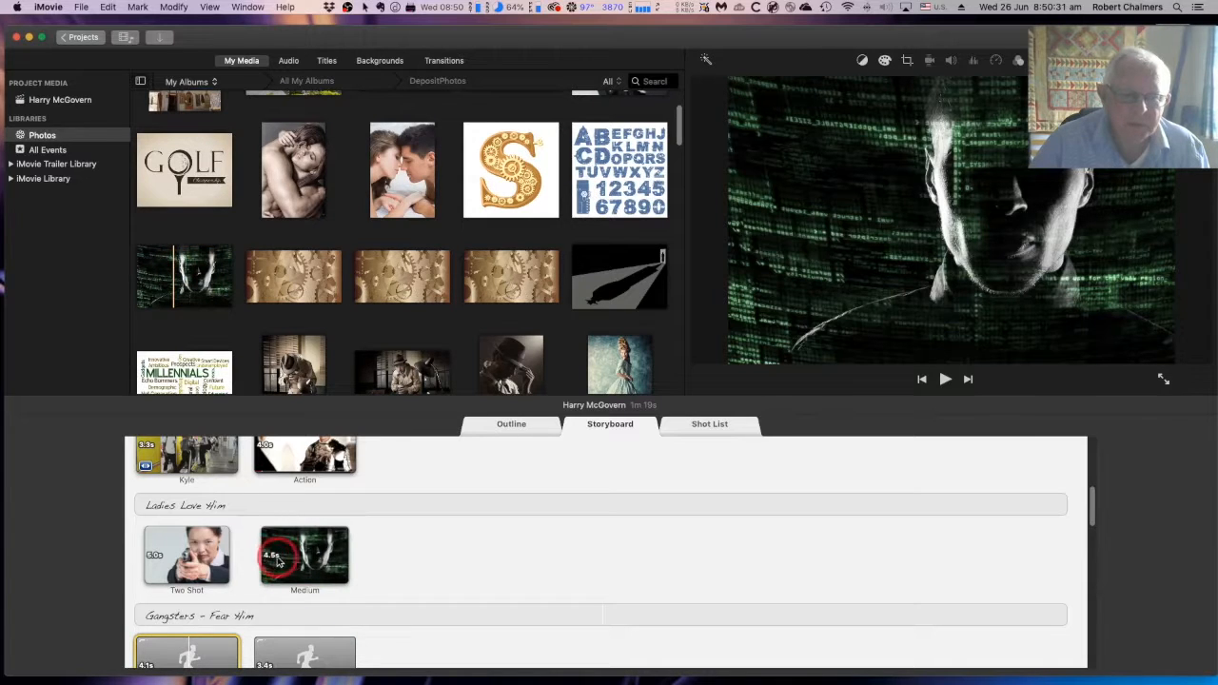
Play the trailer from its opening titles through the filled shots and stop at the empty Action shots under "Gangsters - Fear Him"
scroll(302, 561, "down", 5)
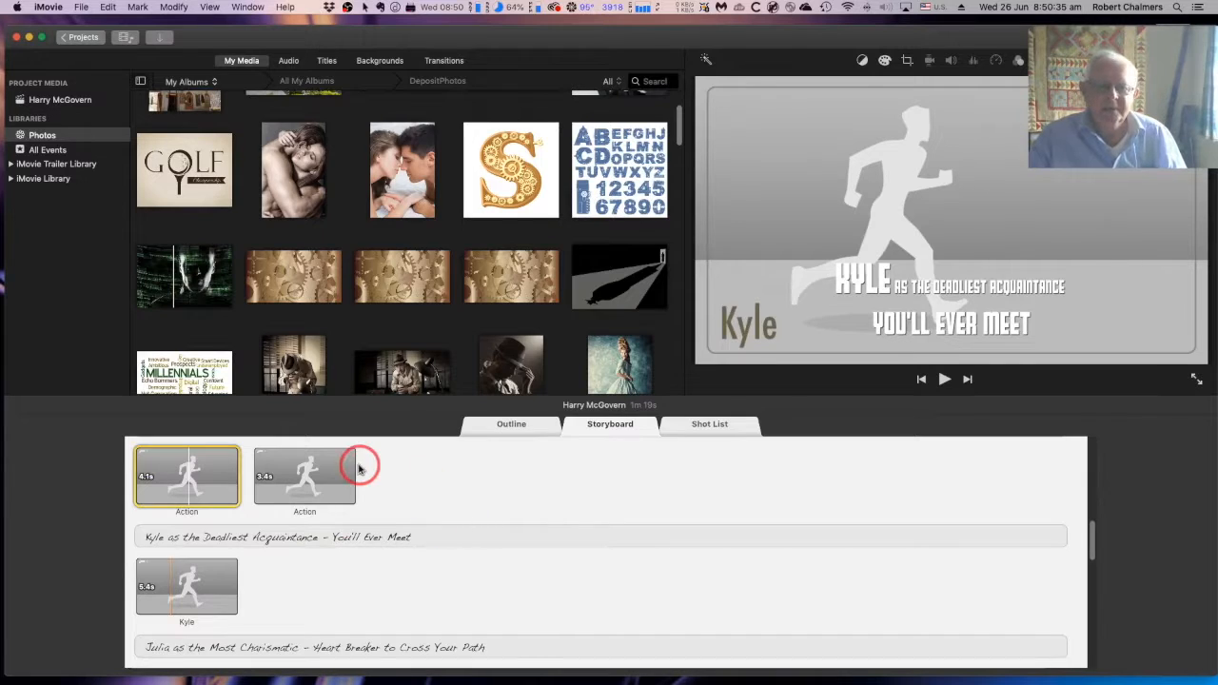
scroll(360, 468, "up", 3)
scroll(360, 468, "up", 5)
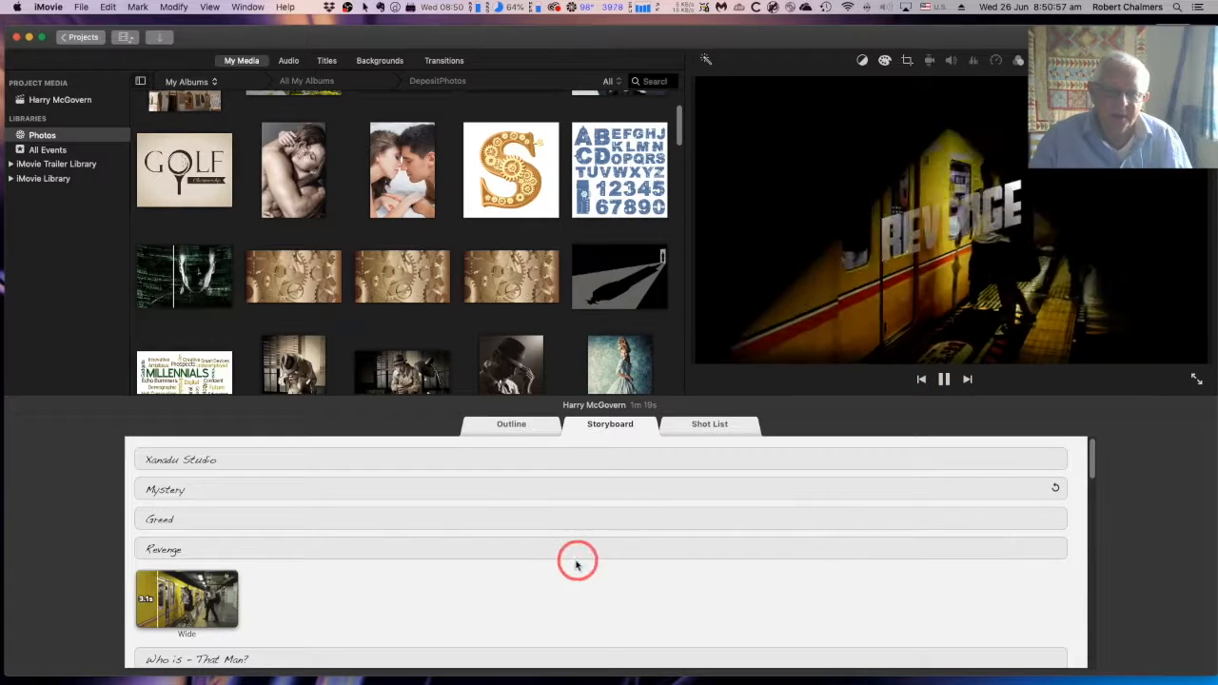
scroll(574, 560, "down", 3)
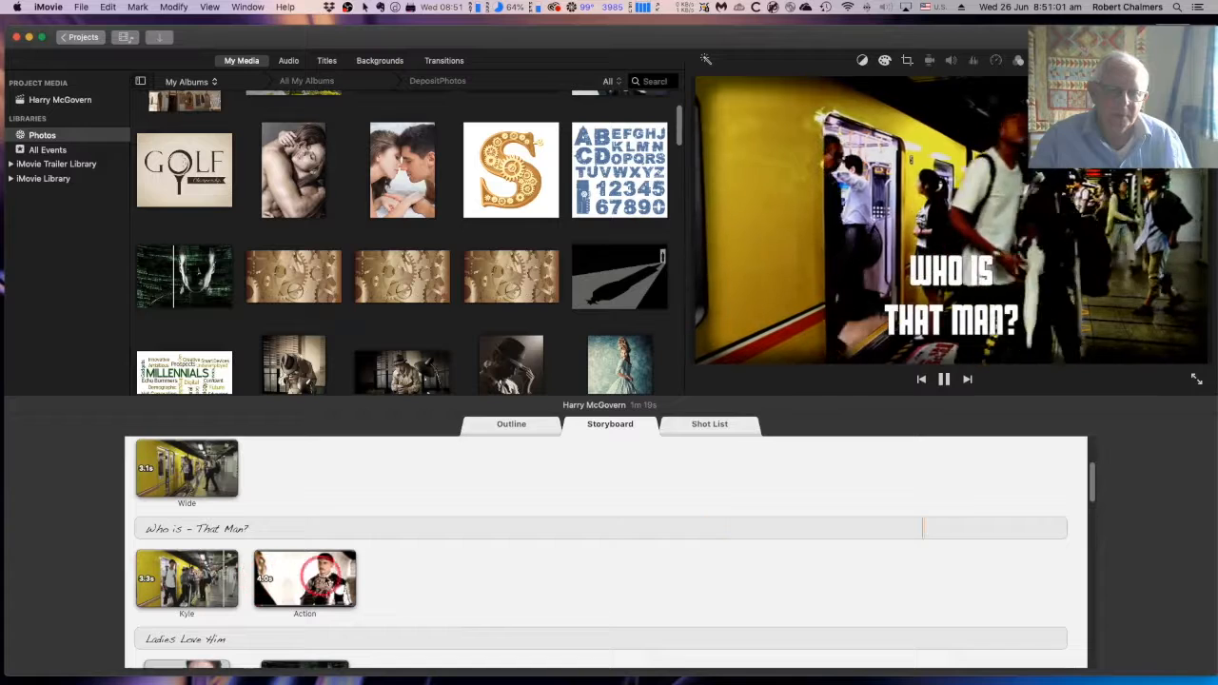
scroll(425, 580, "down", 3)
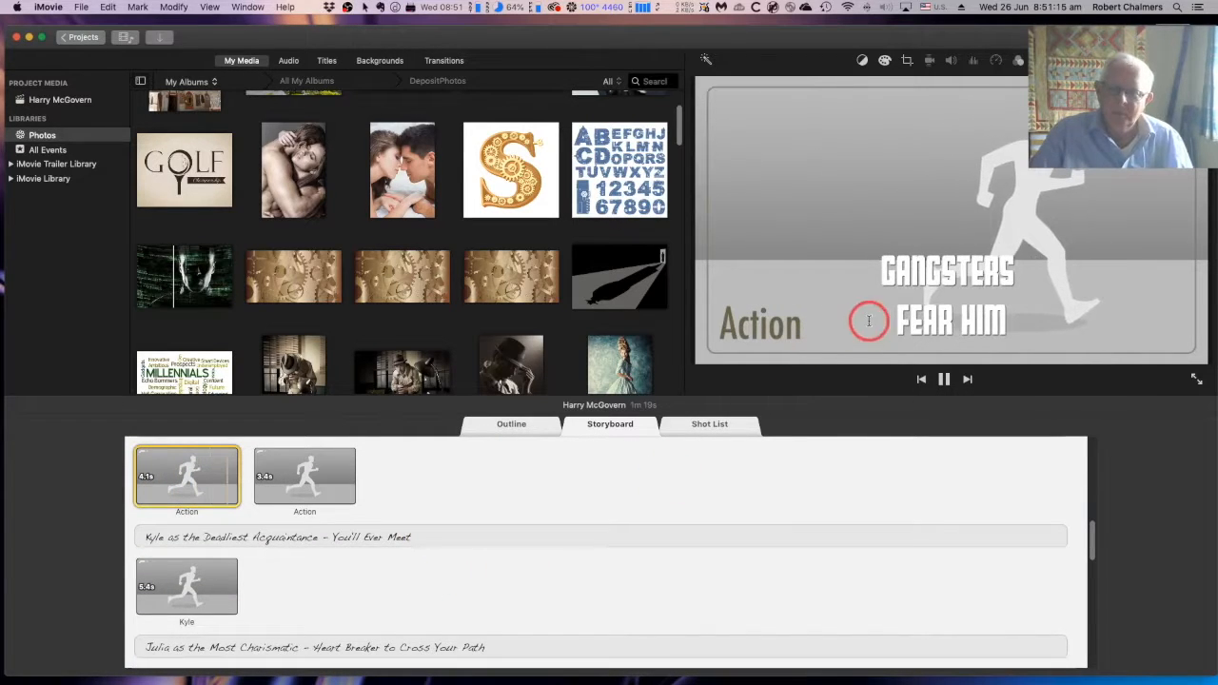
left_click(944, 378)
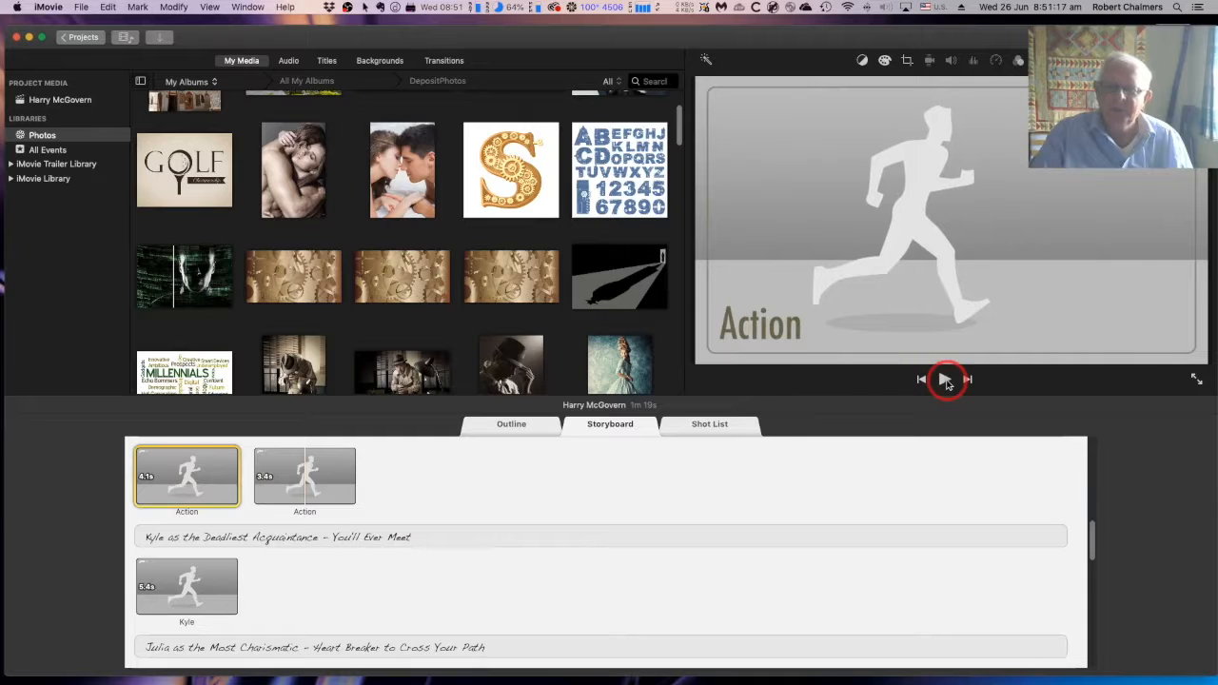
Review how the storyboard's titles and filled shots follow each other from "Revenge" to "Gangsters - Fear Him"
scroll(573, 535, "up", 8)
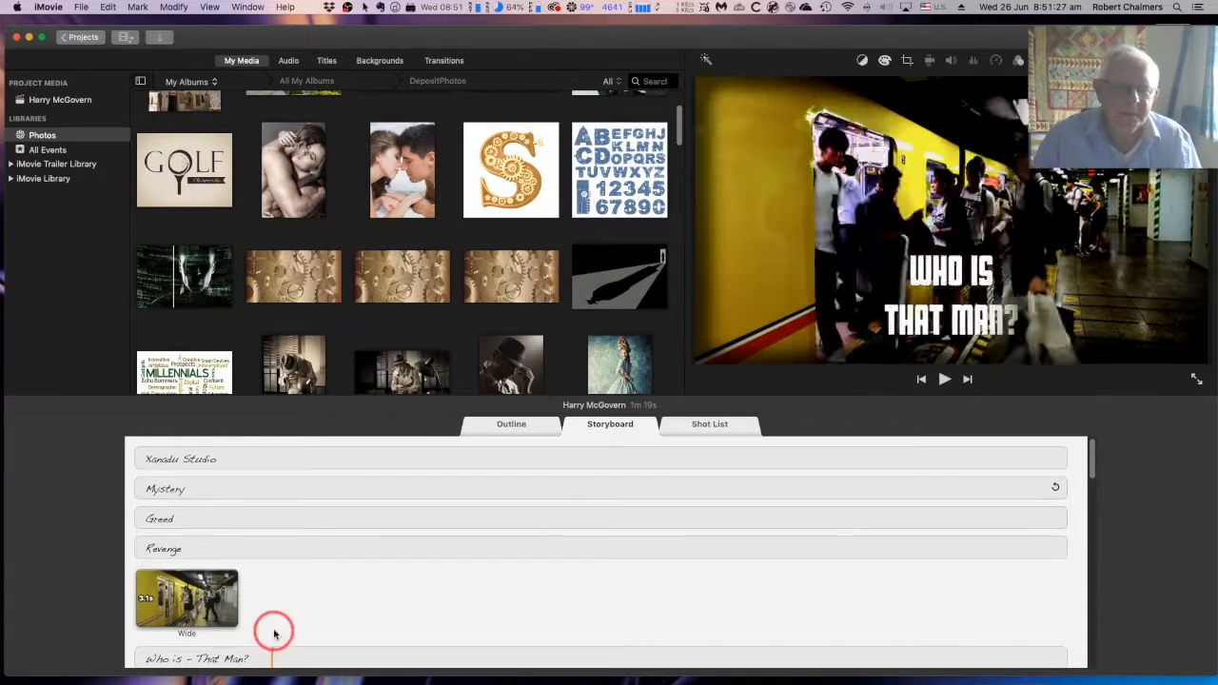
scroll(332, 593, "down", 5)
scroll(334, 598, "up", 5)
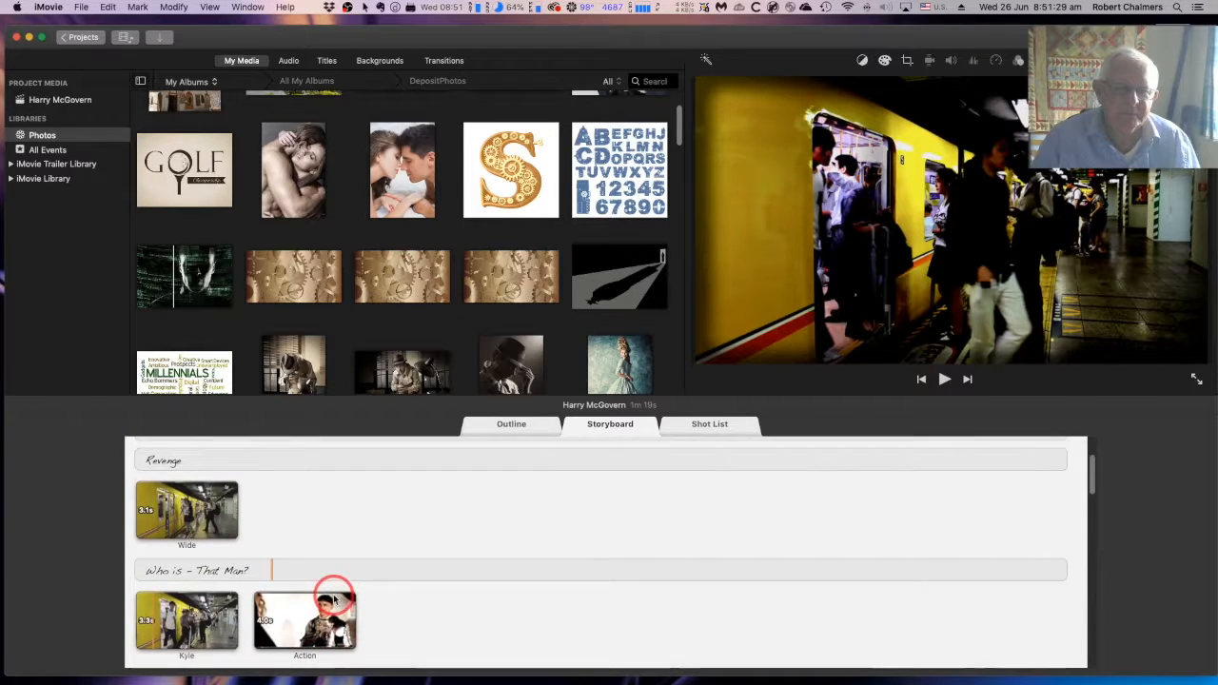
scroll(332, 594, "down", 2)
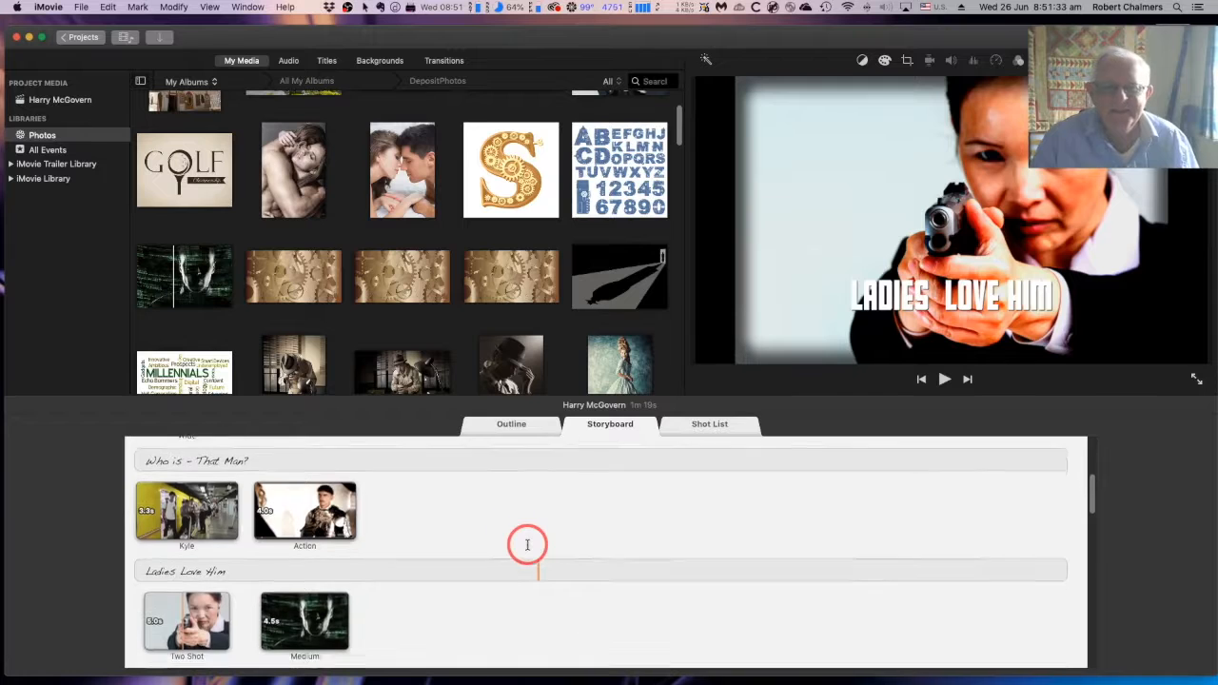
scroll(527, 544, "down", 3)
scroll(527, 544, "up", 6)
scroll(527, 544, "up", 1)
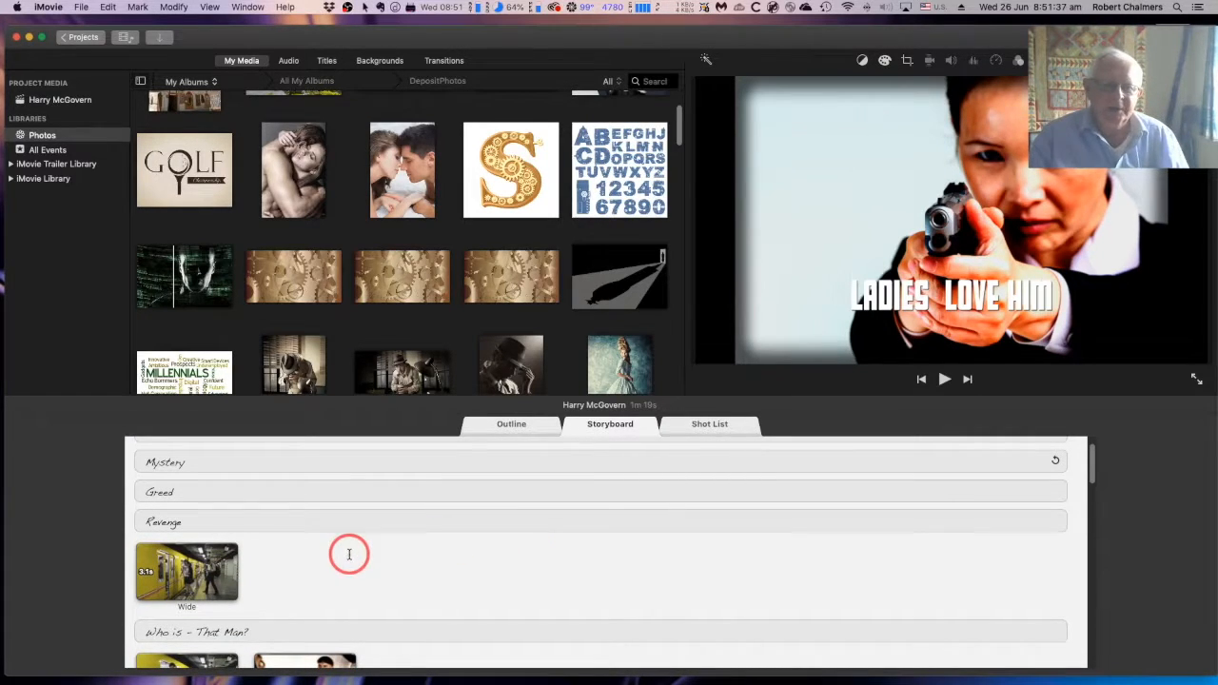
scroll(349, 553, "down", 4)
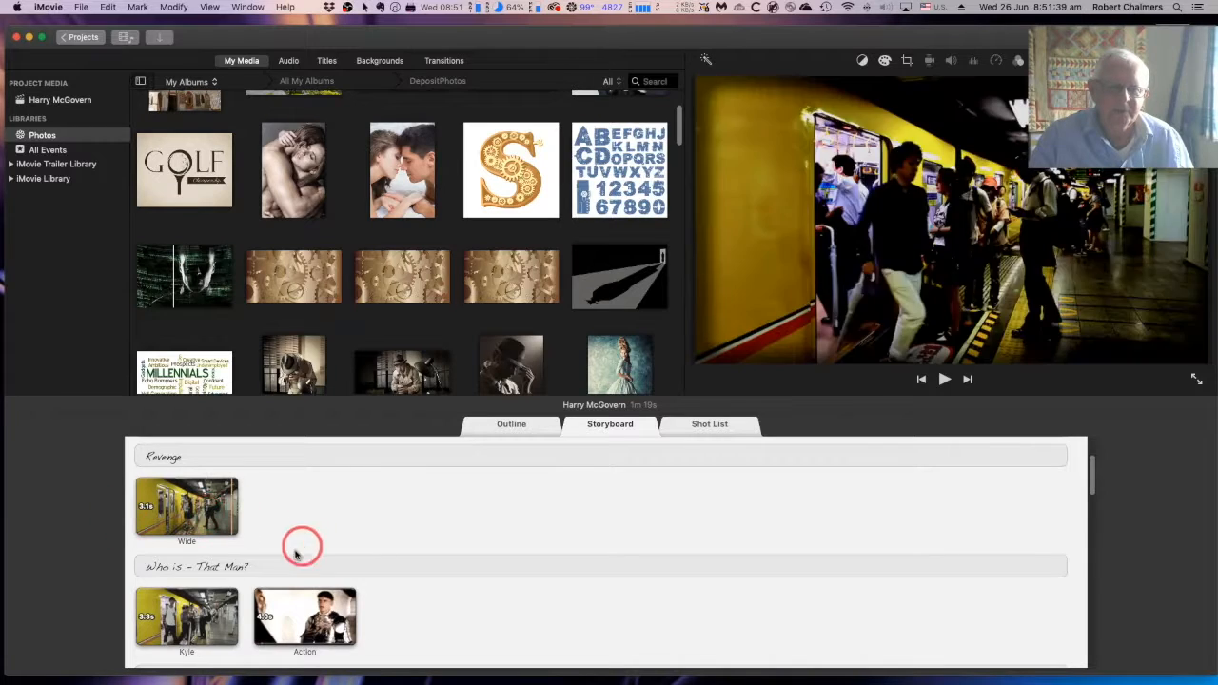
scroll(473, 620, "down", 9)
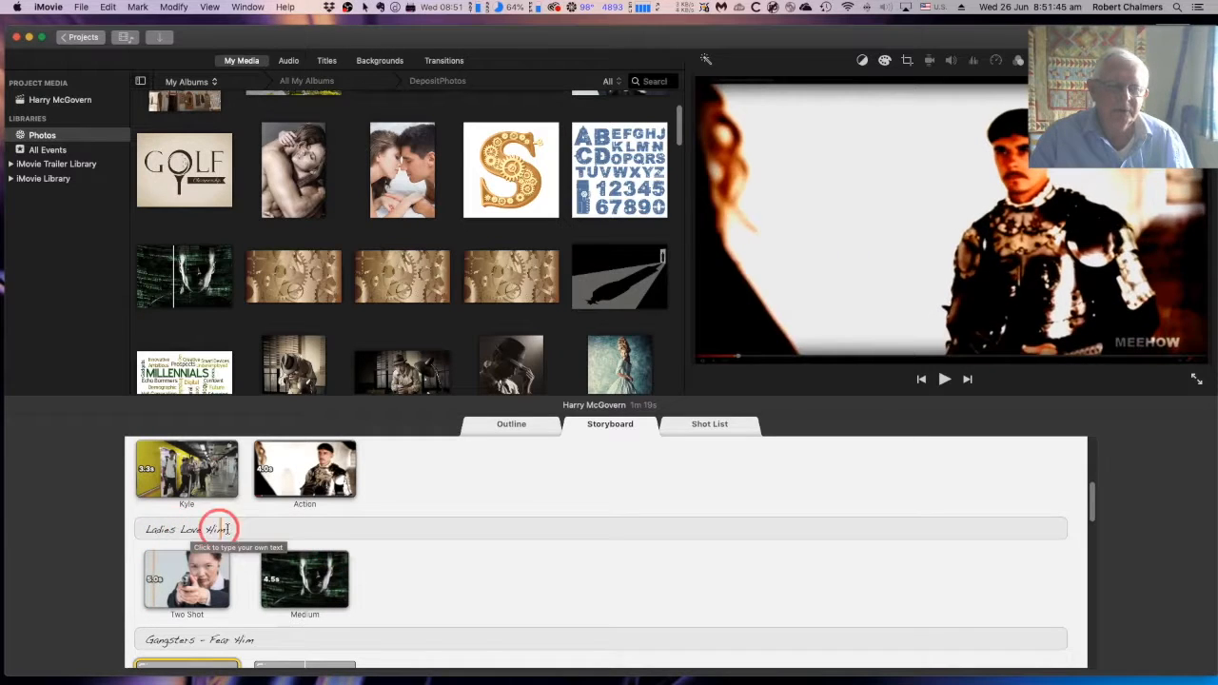
scroll(517, 549, "down", 7)
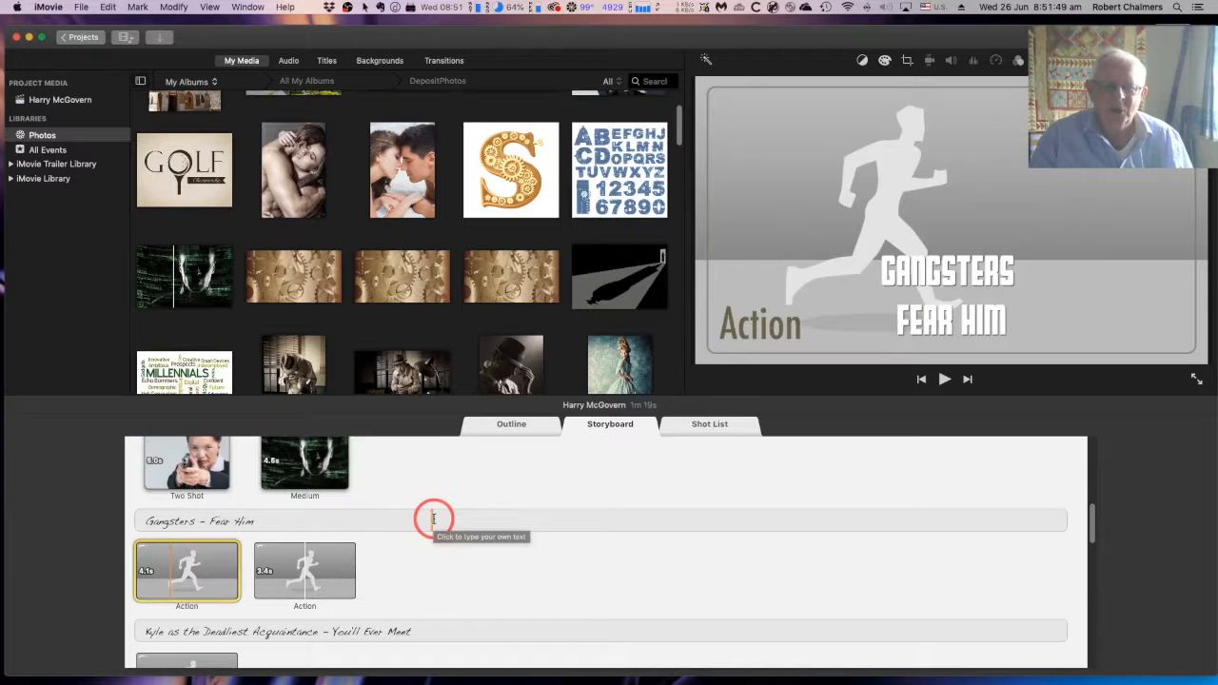
scroll(433, 519, "down", 10)
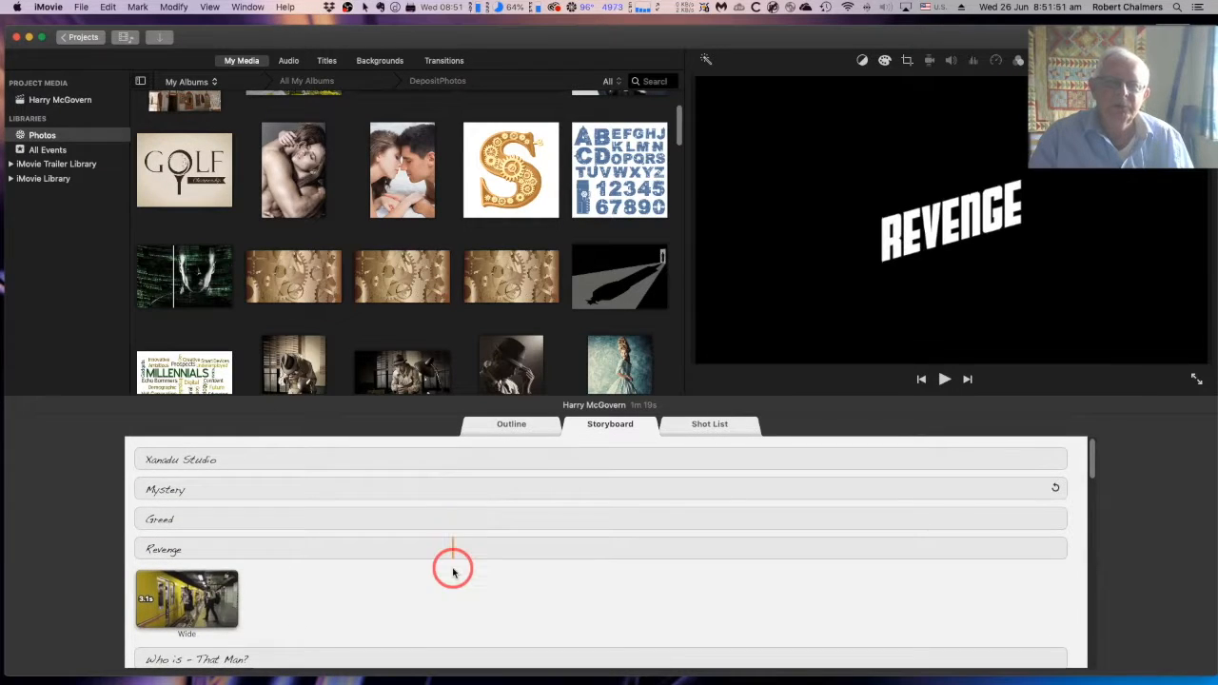
scroll(437, 575, "down", 7)
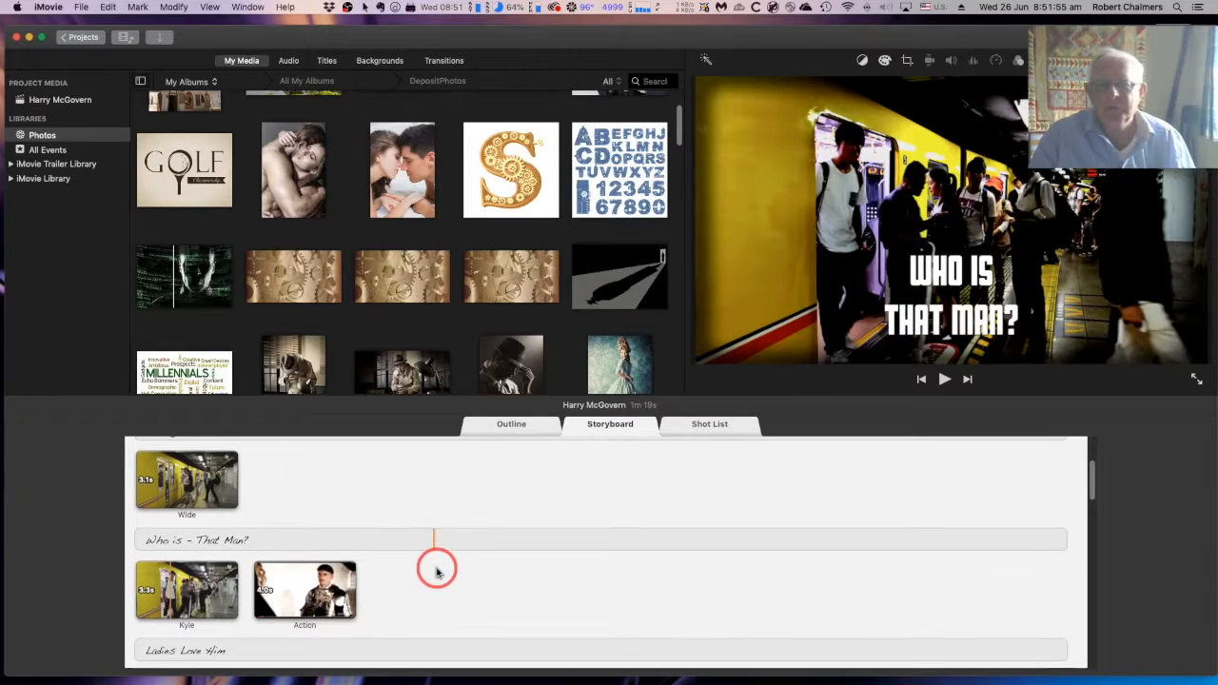